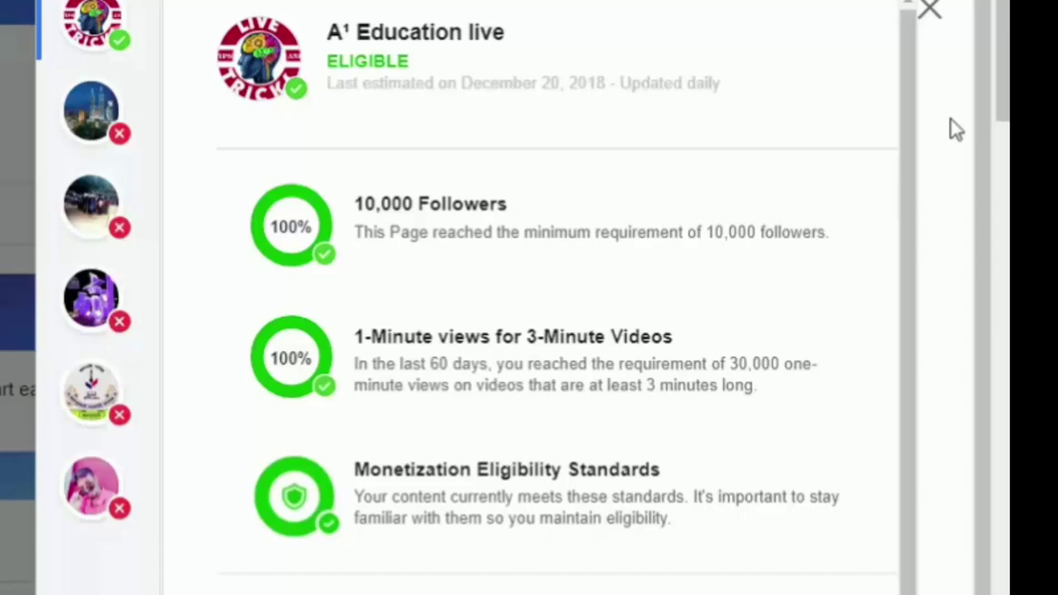
Step: Close the ad-breaks eligibility details for A¹ Education live to return to Home
{"action": "left_click", "coordinate": [932, 18]}
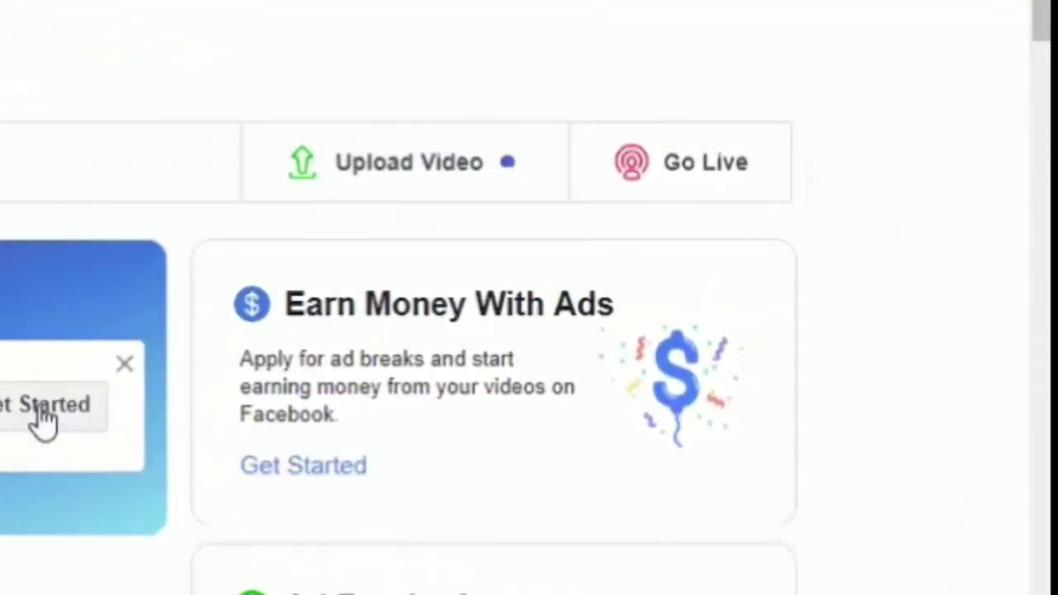
Step: Start the ad breaks sign-up with A¹ Education live selected under Select Pages
{"action": "left_click", "coordinate": [314, 467]}
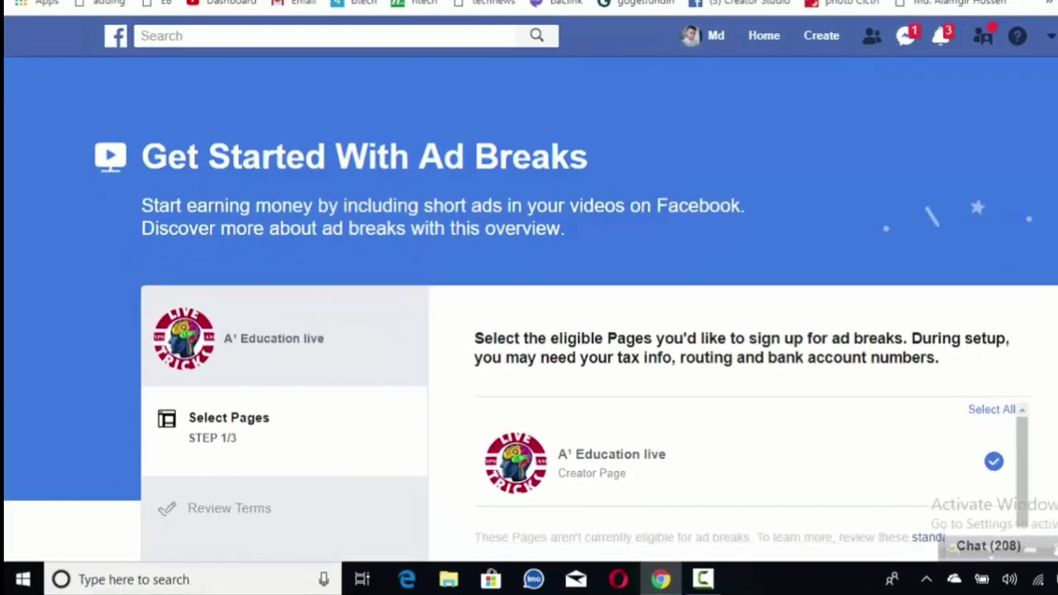
{"action": "scroll", "coordinate": [529, 330], "scroll_direction": "down", "scroll_amount": 2}
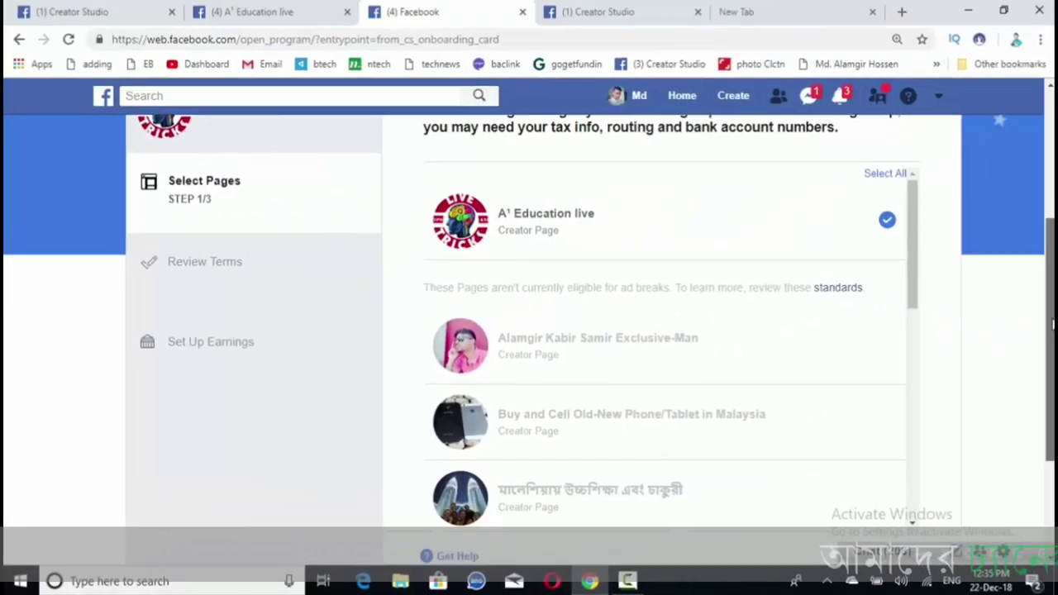
{"action": "left_click_drag", "start_coordinate": [1052, 325], "coordinate": [1052, 352]}
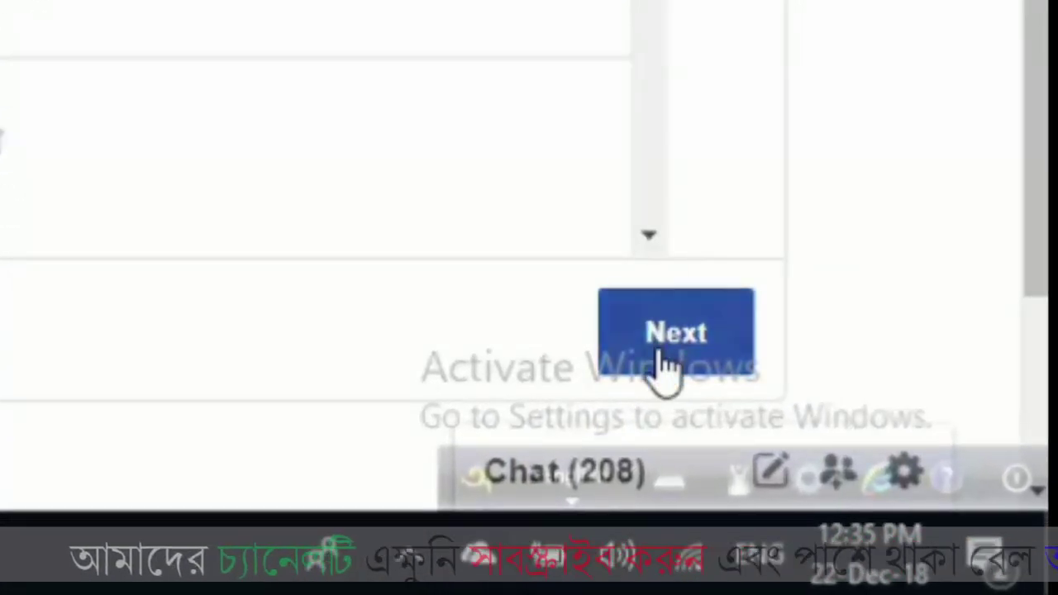
Step: Continue to the Content Monetization Terms and read through them to the end
{"action": "left_click", "coordinate": [666, 364]}
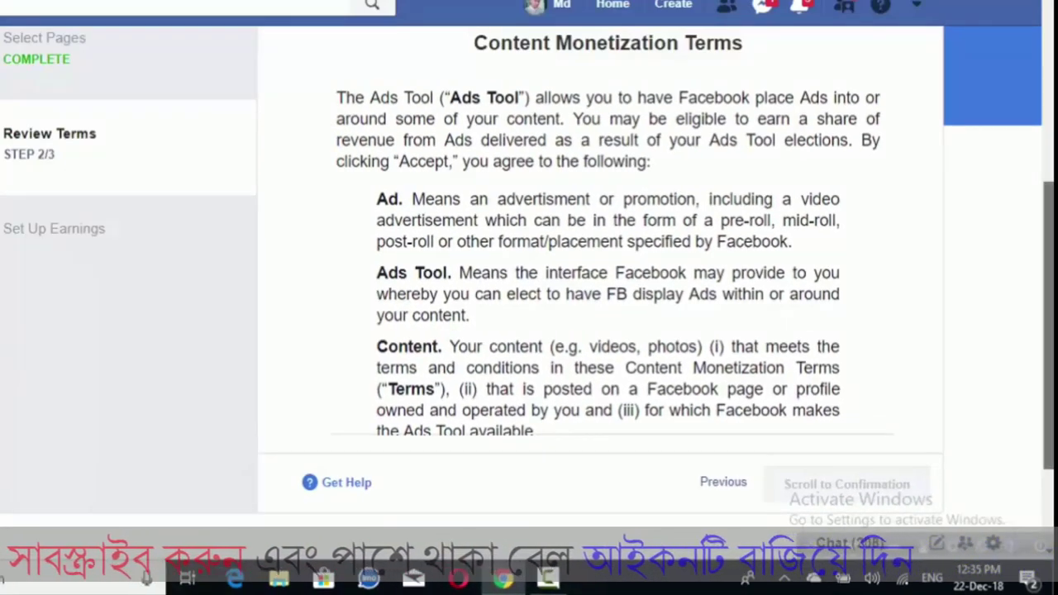
{"action": "scroll", "coordinate": [579, 289], "scroll_direction": "down", "scroll_amount": 3}
{"action": "scroll", "coordinate": [579, 289], "scroll_direction": "up", "scroll_amount": 4}
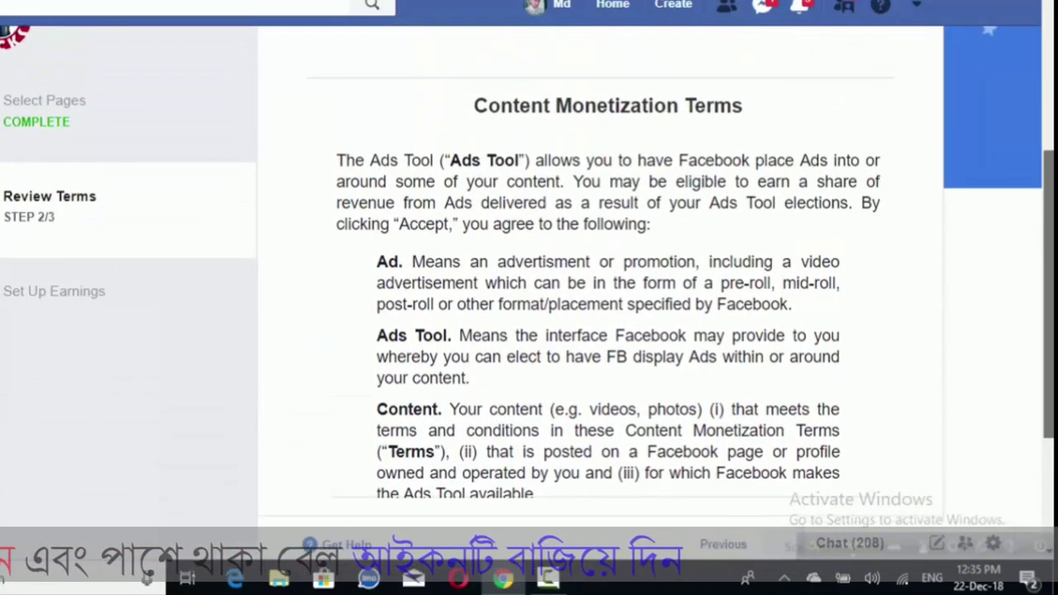
{"action": "scroll", "coordinate": [600, 273], "scroll_direction": "down", "scroll_amount": 1}
{"action": "scroll", "coordinate": [529, 297], "scroll_direction": "down", "scroll_amount": 1}
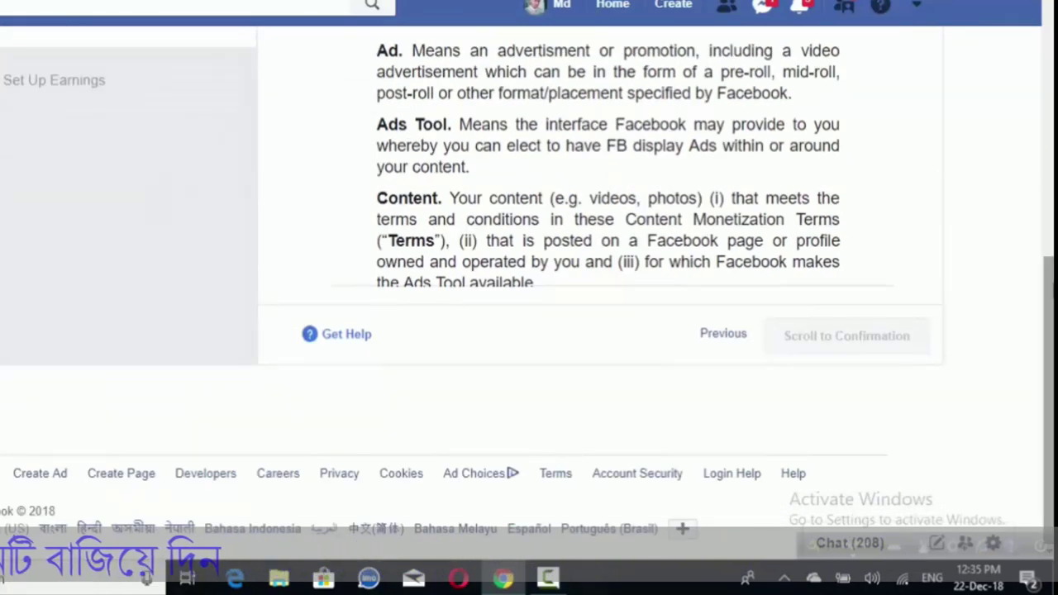
{"action": "scroll", "coordinate": [529, 298], "scroll_direction": "up", "scroll_amount": 2}
{"action": "scroll", "coordinate": [609, 289], "scroll_direction": "down", "scroll_amount": 15}
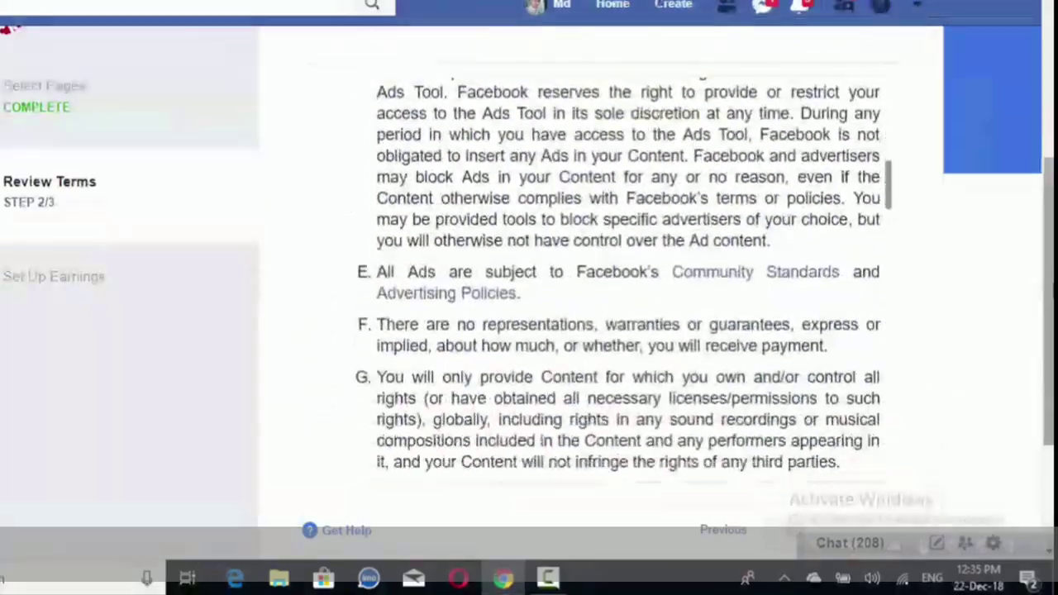
{"action": "scroll", "coordinate": [609, 289], "scroll_direction": "up", "scroll_amount": 3}
{"action": "scroll", "coordinate": [628, 273], "scroll_direction": "up", "scroll_amount": 15}
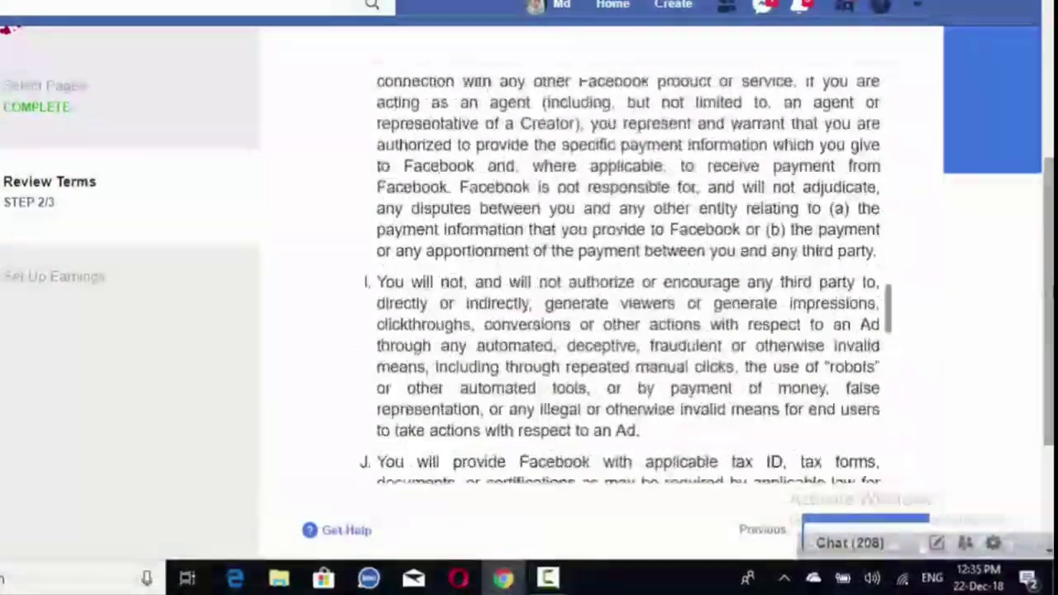
{"action": "scroll", "coordinate": [628, 273], "scroll_direction": "down", "scroll_amount": 5}
{"action": "scroll", "coordinate": [608, 272], "scroll_direction": "down", "scroll_amount": 10}
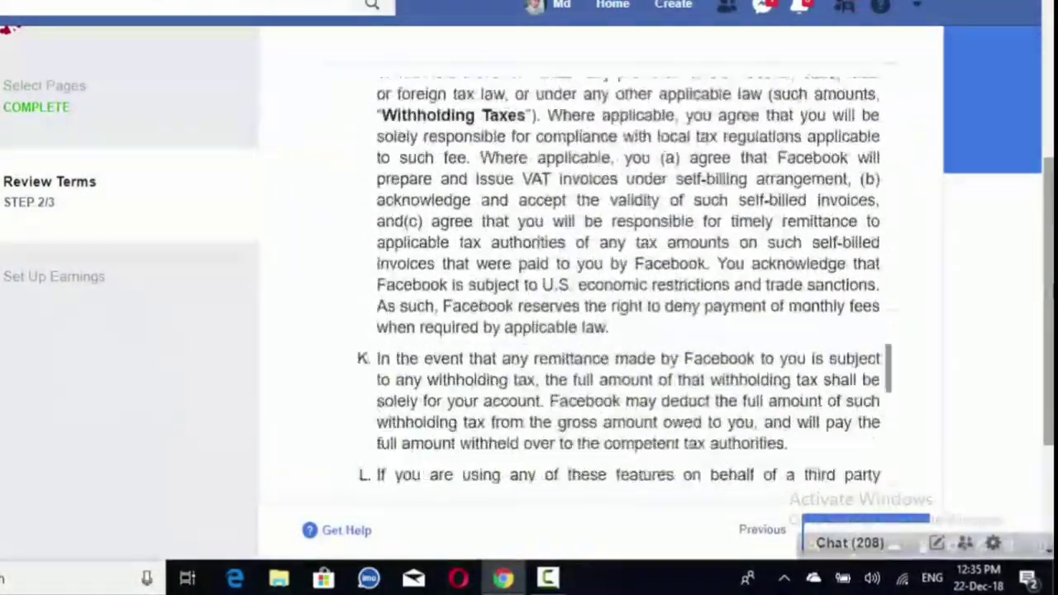
{"action": "scroll", "coordinate": [608, 289], "scroll_direction": "down", "scroll_amount": 3}
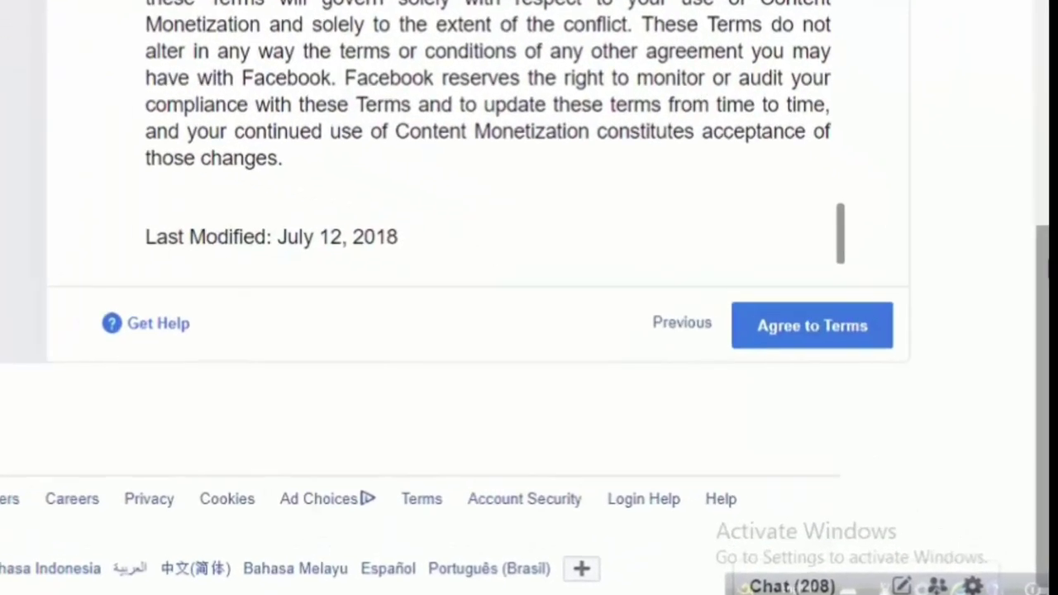
{"action": "scroll", "coordinate": [372, 107], "scroll_direction": "up", "scroll_amount": 1}
{"action": "scroll", "coordinate": [372, 108], "scroll_direction": "down", "scroll_amount": 1}
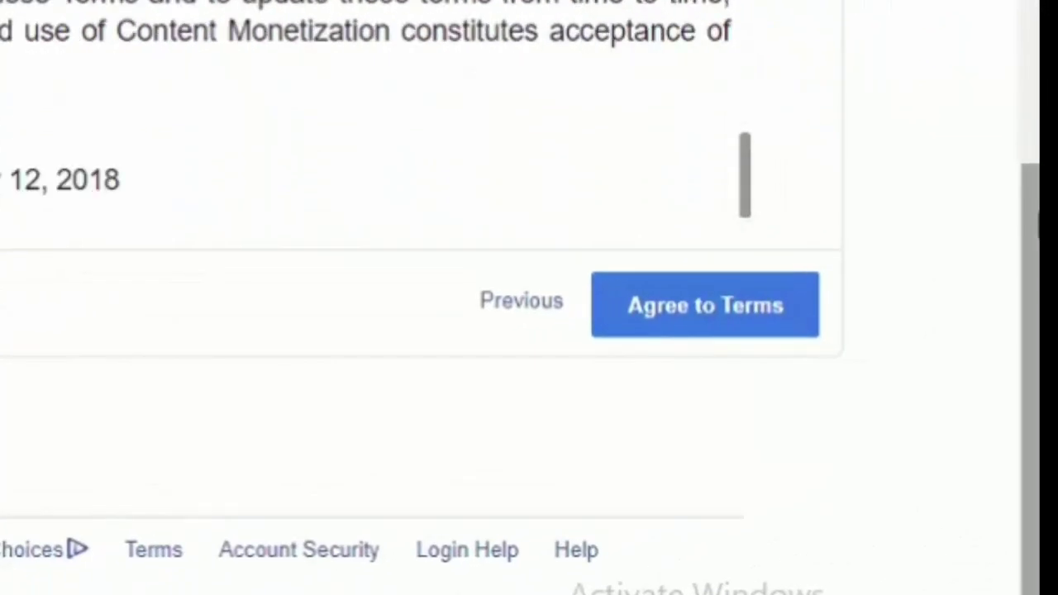
{"action": "scroll", "coordinate": [371, 108], "scroll_direction": "up", "scroll_amount": 1}
{"action": "scroll", "coordinate": [372, 108], "scroll_direction": "up", "scroll_amount": 15}
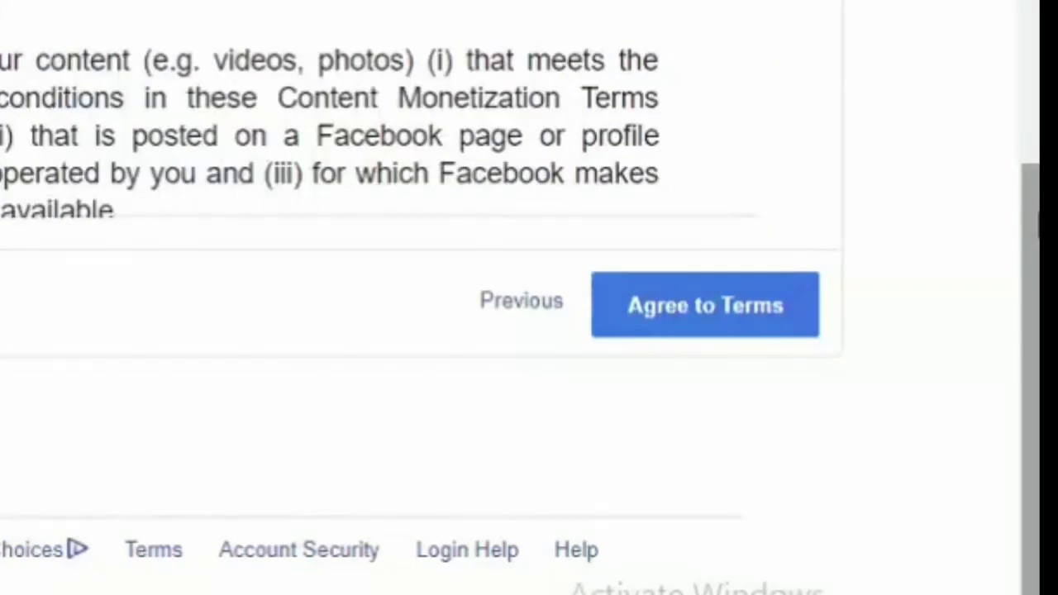
{"action": "scroll", "coordinate": [371, 108], "scroll_direction": "down", "scroll_amount": 15}
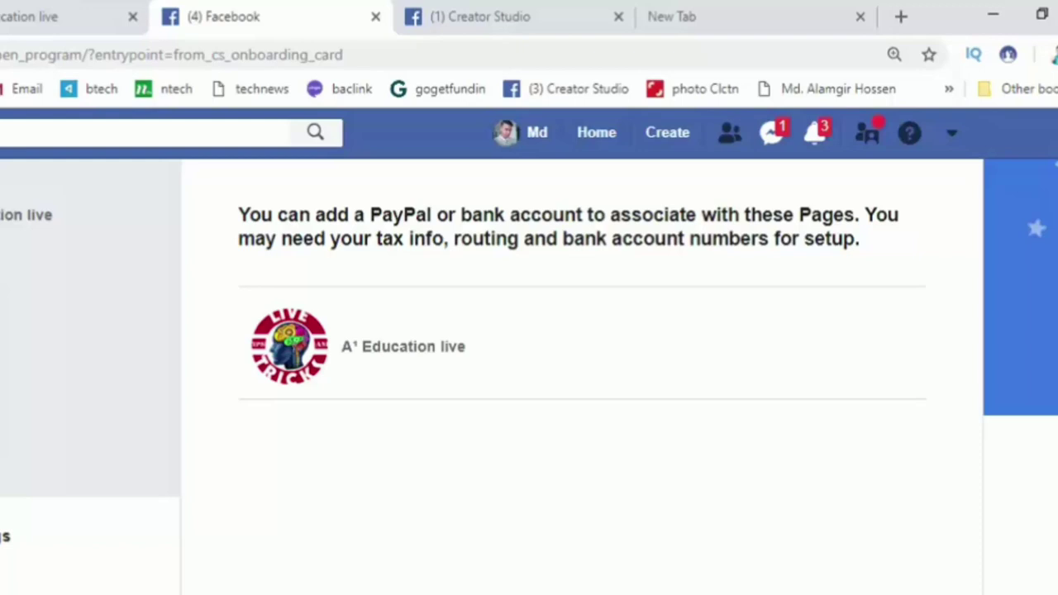
Step: Choose Bangladesh as the payment country and Individual as the business type
{"action": "scroll", "coordinate": [579, 372], "scroll_direction": "down", "scroll_amount": 5}
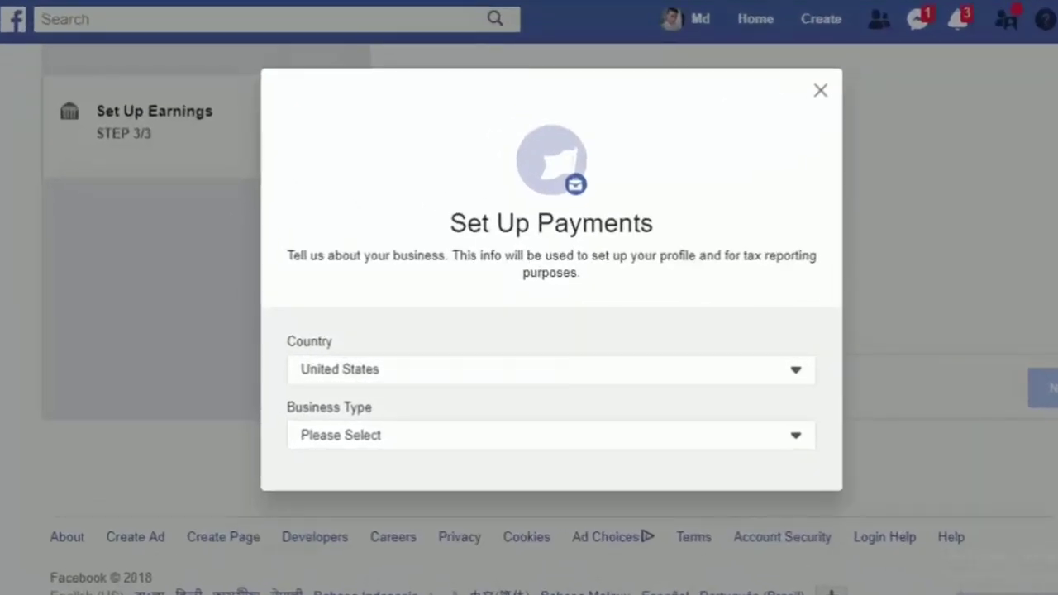
{"action": "left_click", "coordinate": [551, 369]}
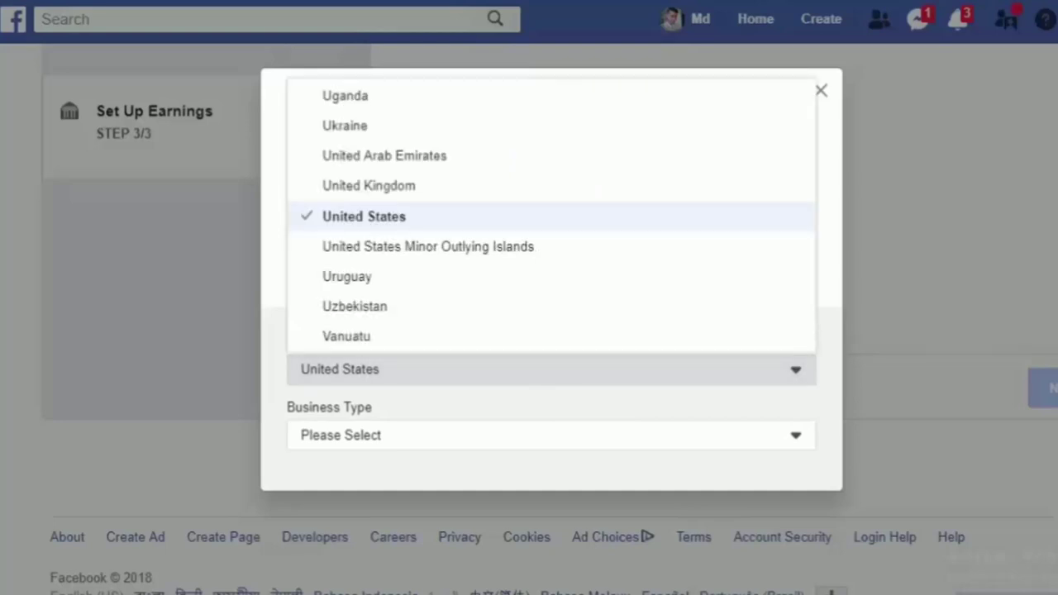
{"action": "scroll", "coordinate": [449, 146], "scroll_direction": "down", "scroll_amount": 3}
{"action": "scroll", "coordinate": [449, 147], "scroll_direction": "up", "scroll_amount": 2}
{"action": "scroll", "coordinate": [449, 146], "scroll_direction": "down", "scroll_amount": 2}
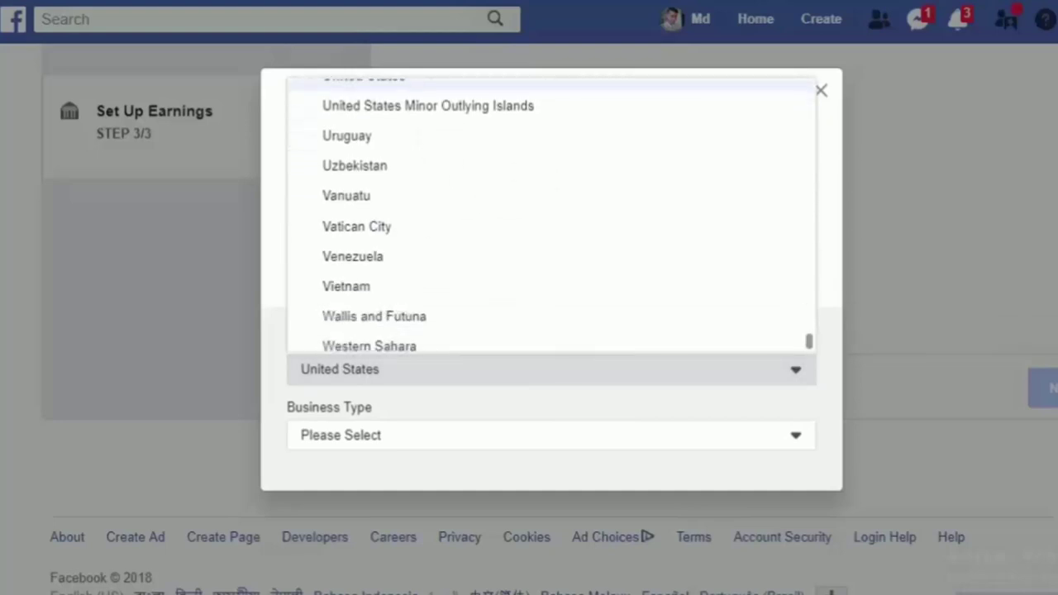
{"action": "scroll", "coordinate": [500, 213], "scroll_direction": "down", "scroll_amount": 2}
{"action": "scroll", "coordinate": [500, 214], "scroll_direction": "up", "scroll_amount": 3}
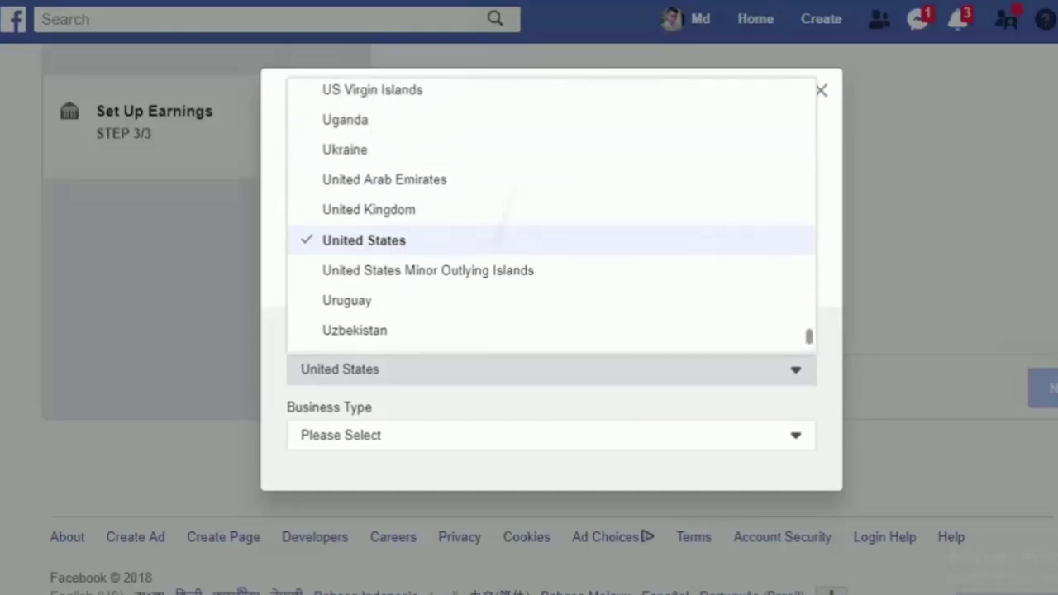
{"action": "scroll", "coordinate": [504, 216], "scroll_direction": "up", "scroll_amount": 15}
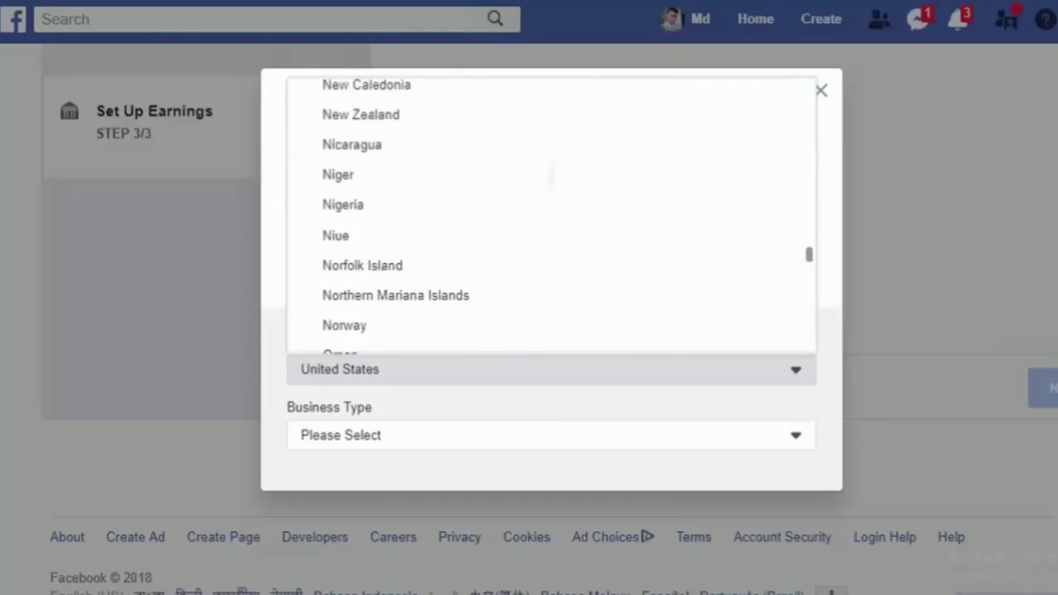
{"action": "scroll", "coordinate": [545, 215], "scroll_direction": "up", "scroll_amount": 20}
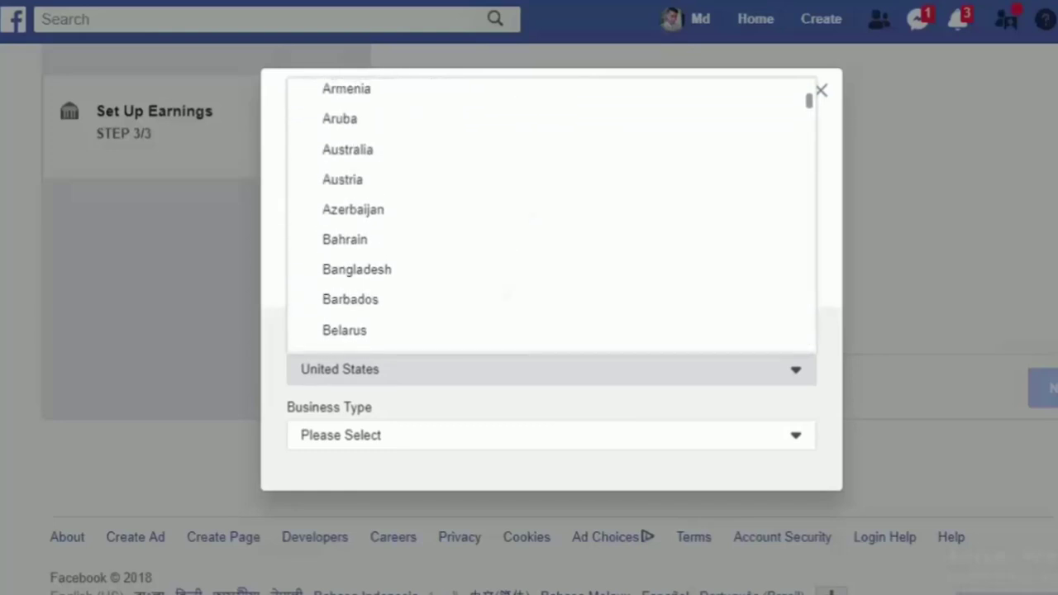
{"action": "scroll", "coordinate": [546, 215], "scroll_direction": "up", "scroll_amount": 3}
{"action": "scroll", "coordinate": [546, 215], "scroll_direction": "down", "scroll_amount": 6}
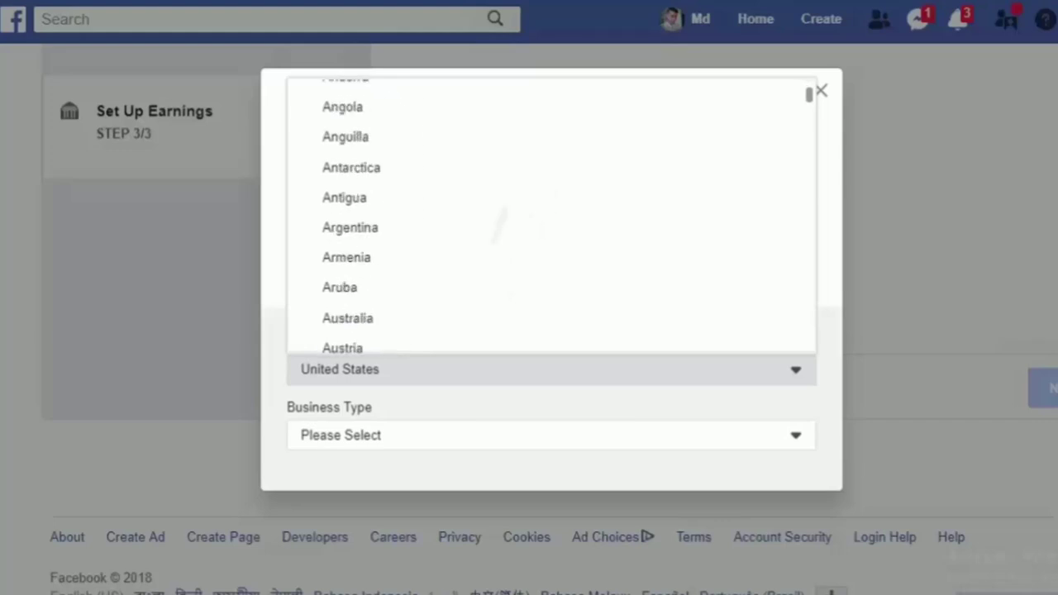
{"action": "scroll", "coordinate": [545, 215], "scroll_direction": "down", "scroll_amount": 1}
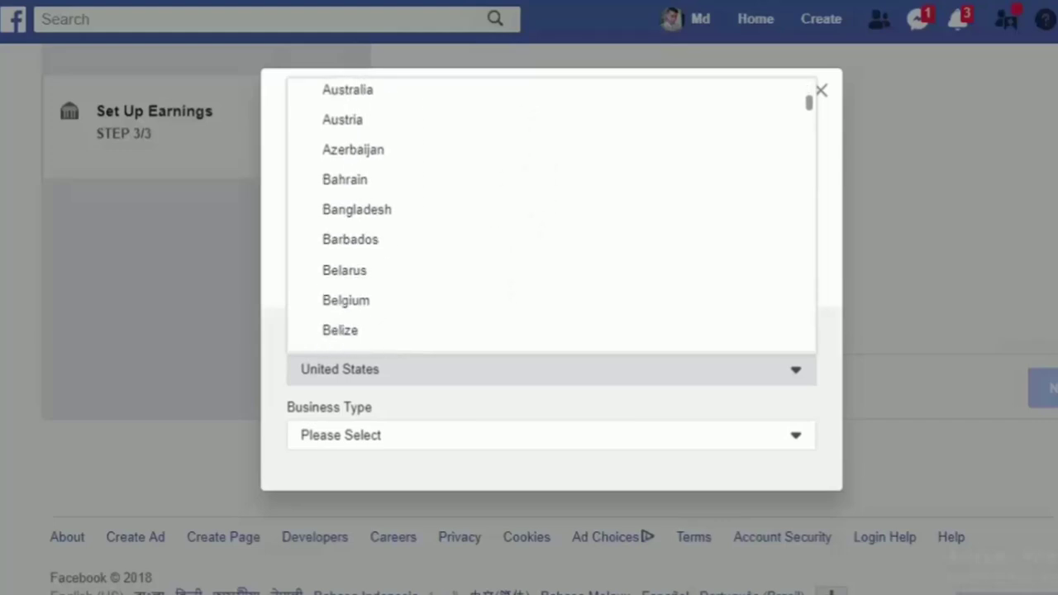
{"action": "left_click", "coordinate": [356, 209]}
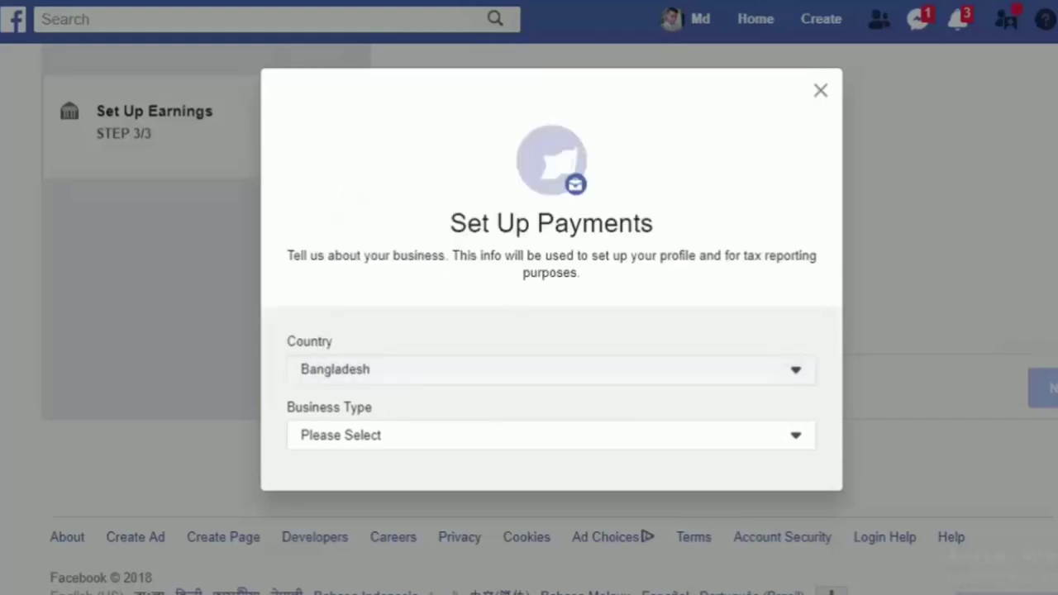
{"action": "left_click", "coordinate": [546, 434]}
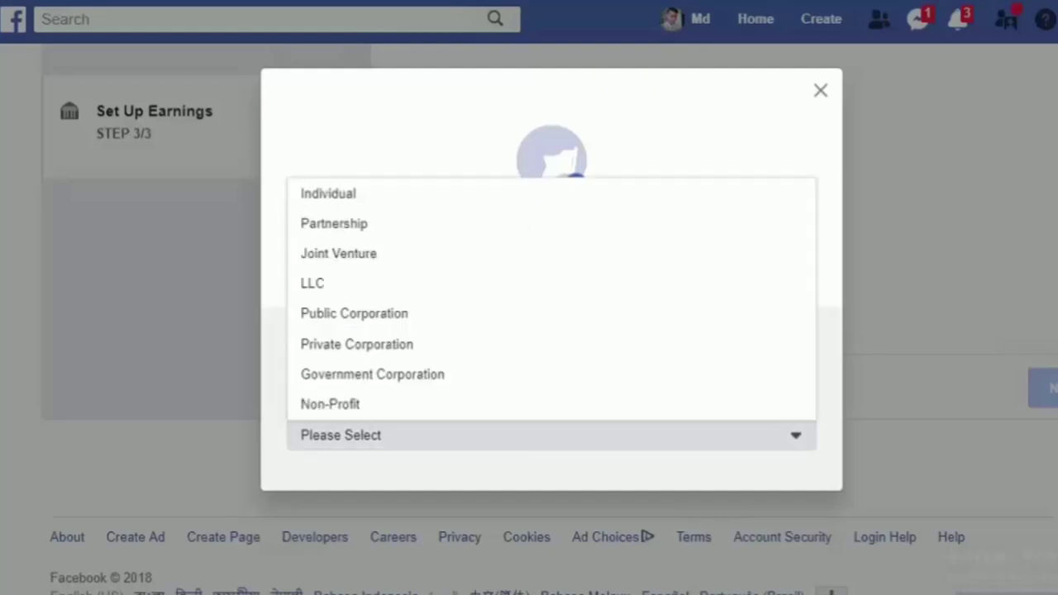
{"action": "left_click", "coordinate": [328, 192]}
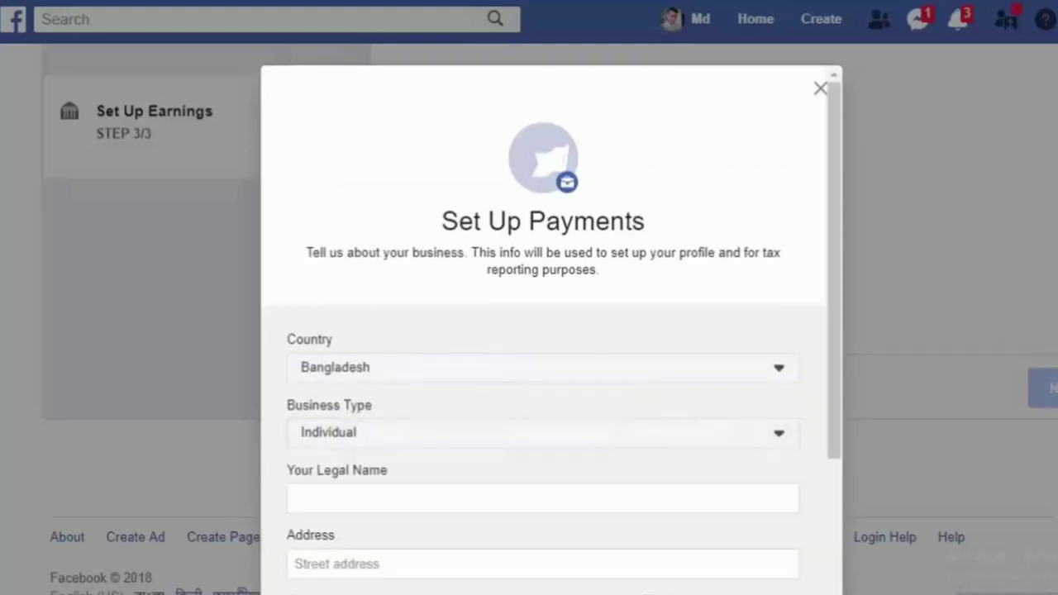
{"action": "scroll", "coordinate": [543, 372], "scroll_direction": "down", "scroll_amount": 3}
Step: Enter the legal name and the street address on the payments form
{"action": "left_click", "coordinate": [543, 295]}
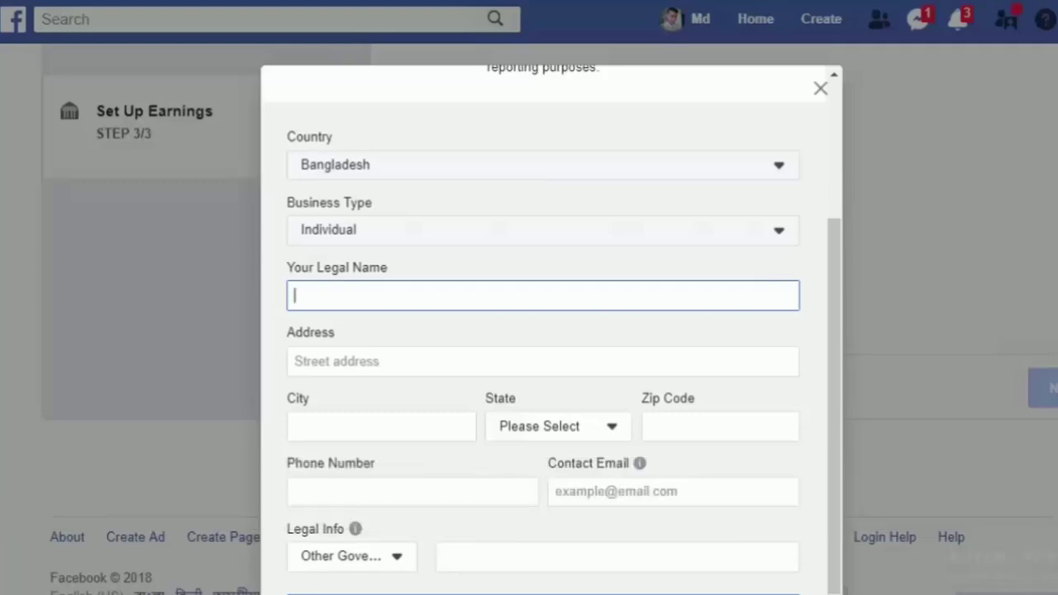
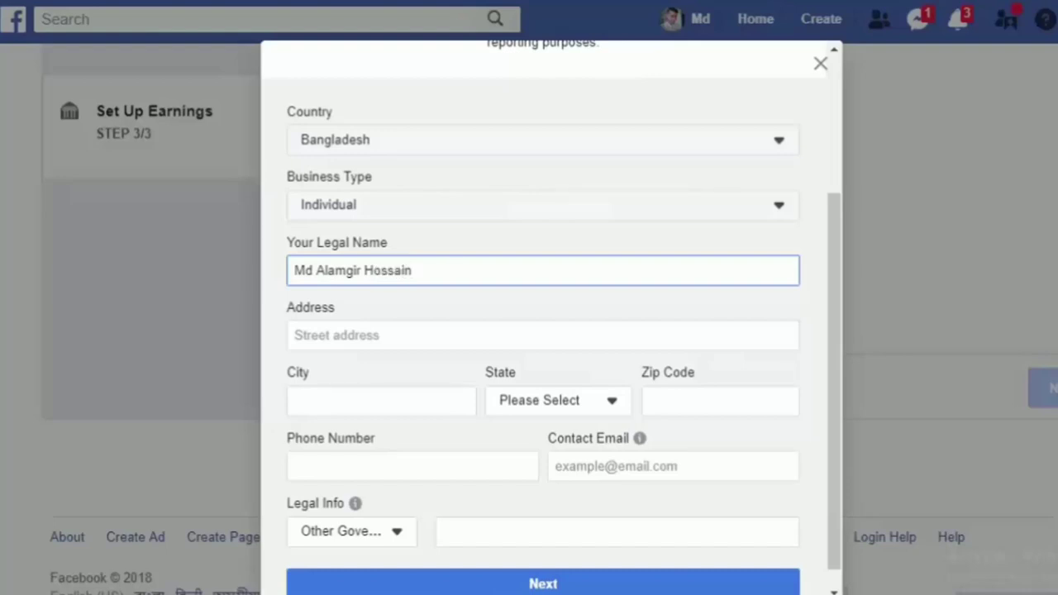
{"action": "left_click", "coordinate": [347, 335]}
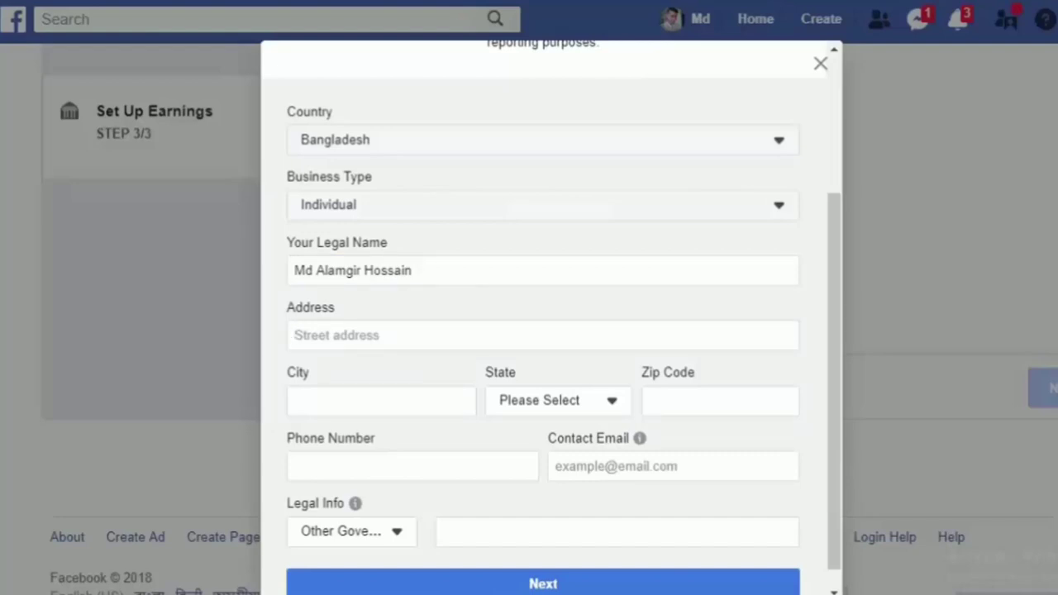
{"action": "left_click", "coordinate": [473, 331]}
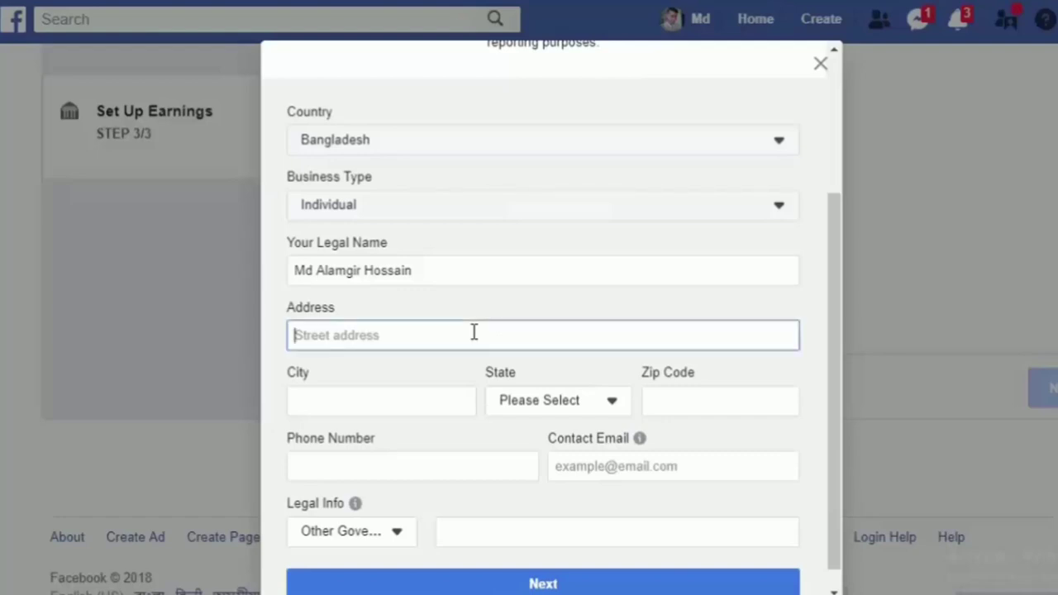
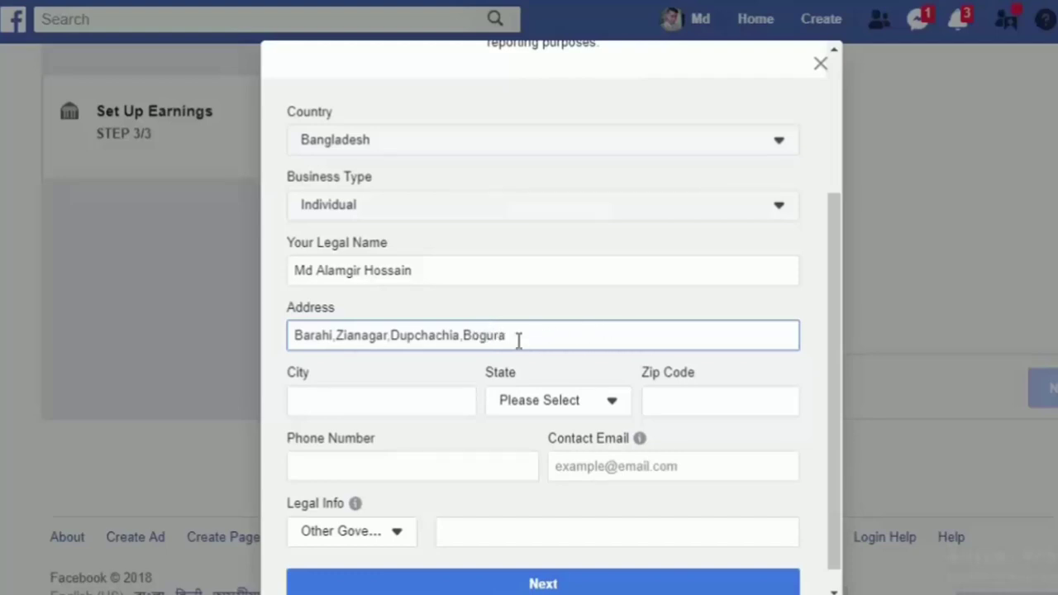
{"action": "left_click", "coordinate": [427, 396]}
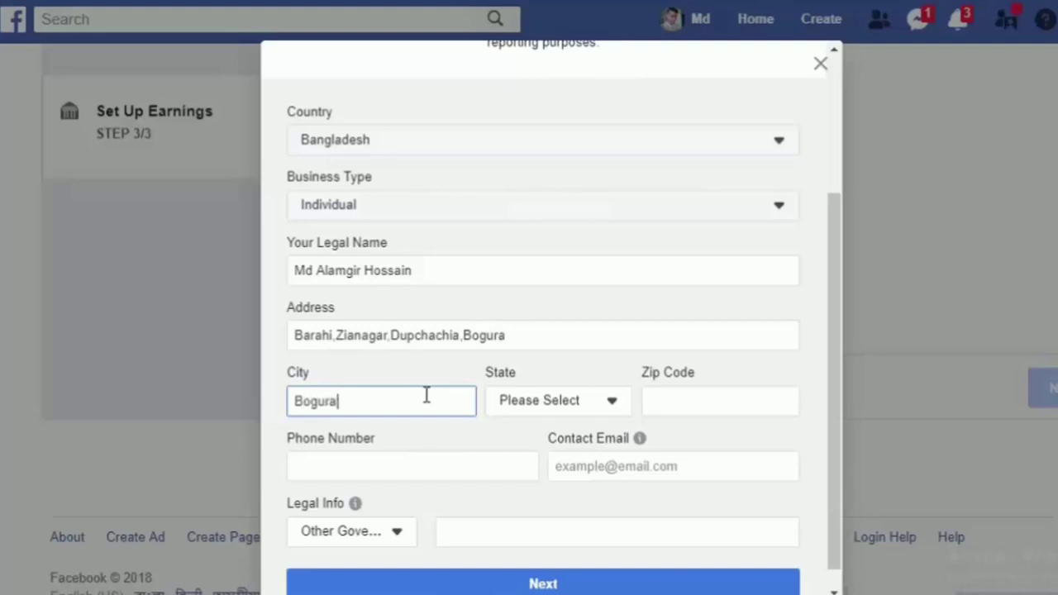
Step: Set the state to Rajshahi Division and enter the ZIP code
{"action": "left_click", "coordinate": [554, 402]}
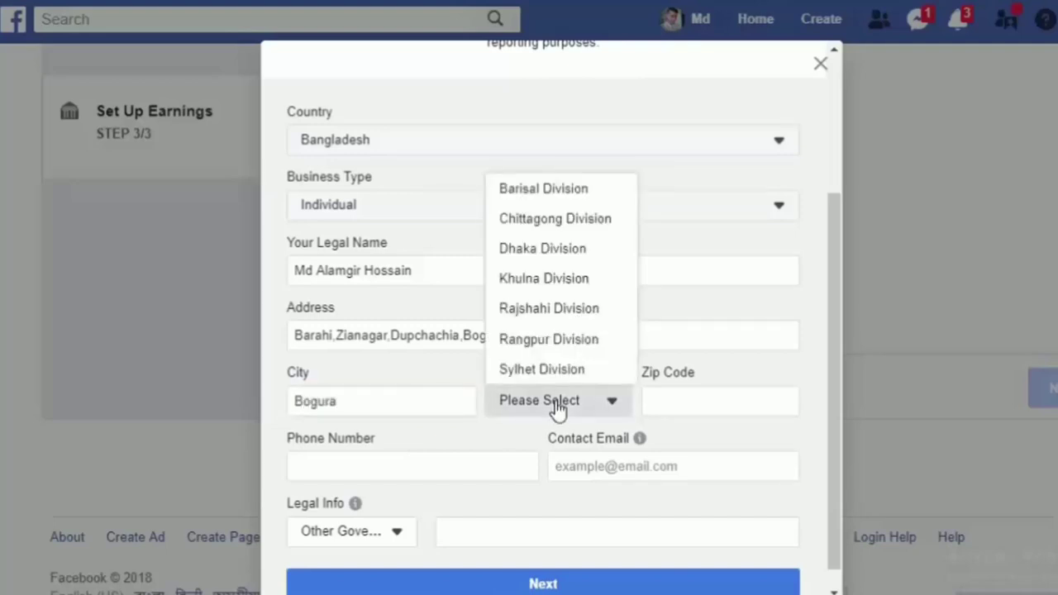
{"action": "left_click", "coordinate": [548, 309]}
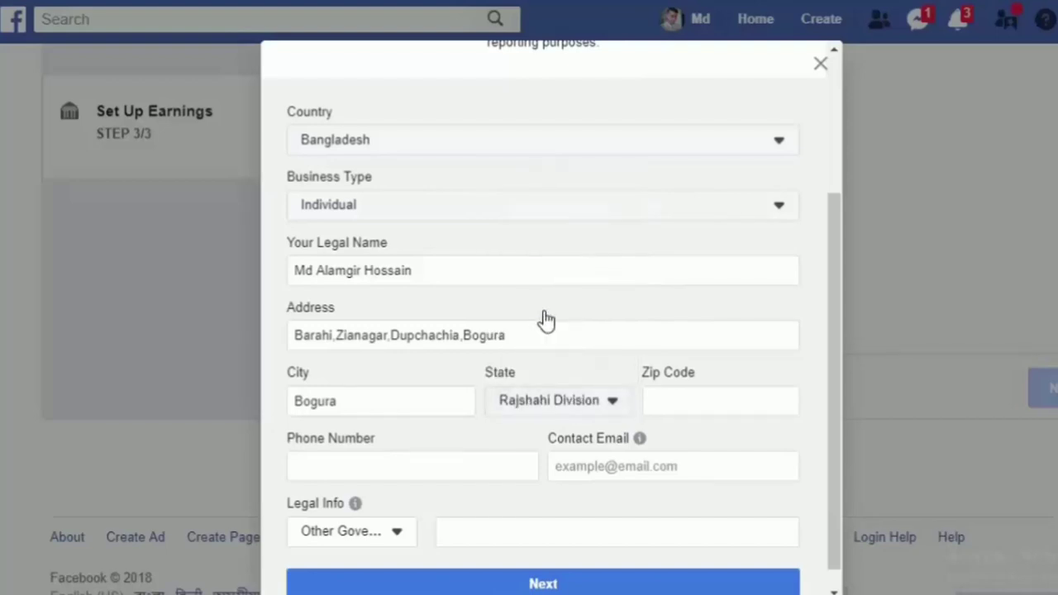
{"action": "left_click", "coordinate": [716, 397]}
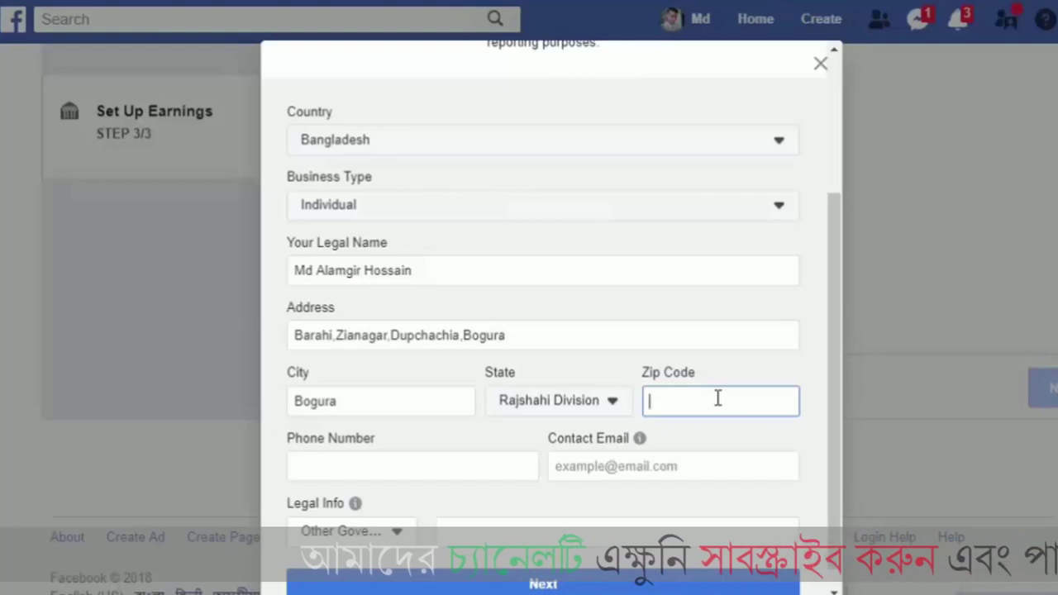
{"action": "type", "text": "5880"}
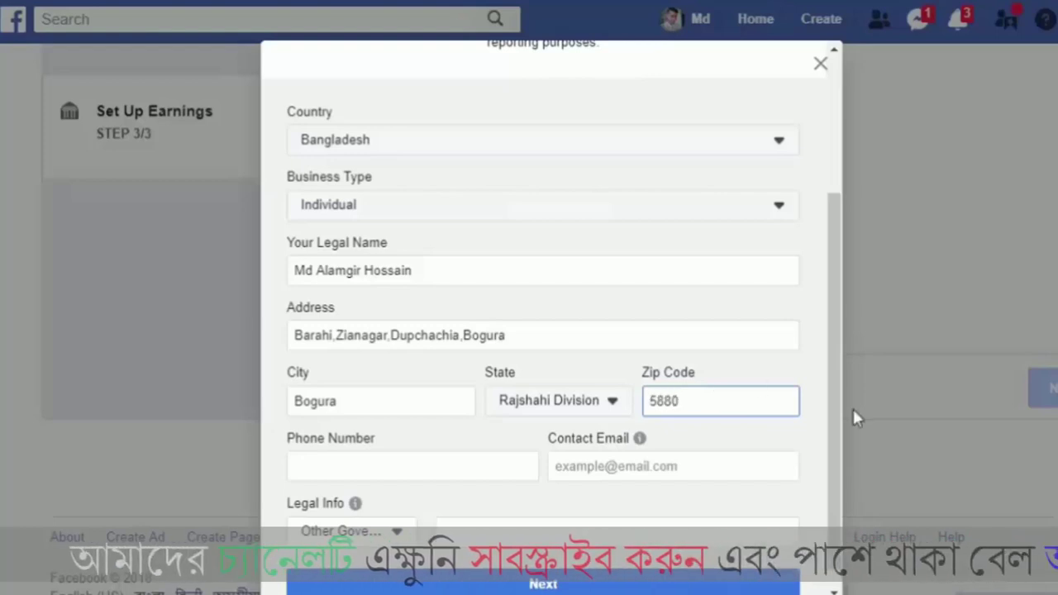
{"action": "scroll", "coordinate": [839, 443], "scroll_direction": "down", "scroll_amount": 1}
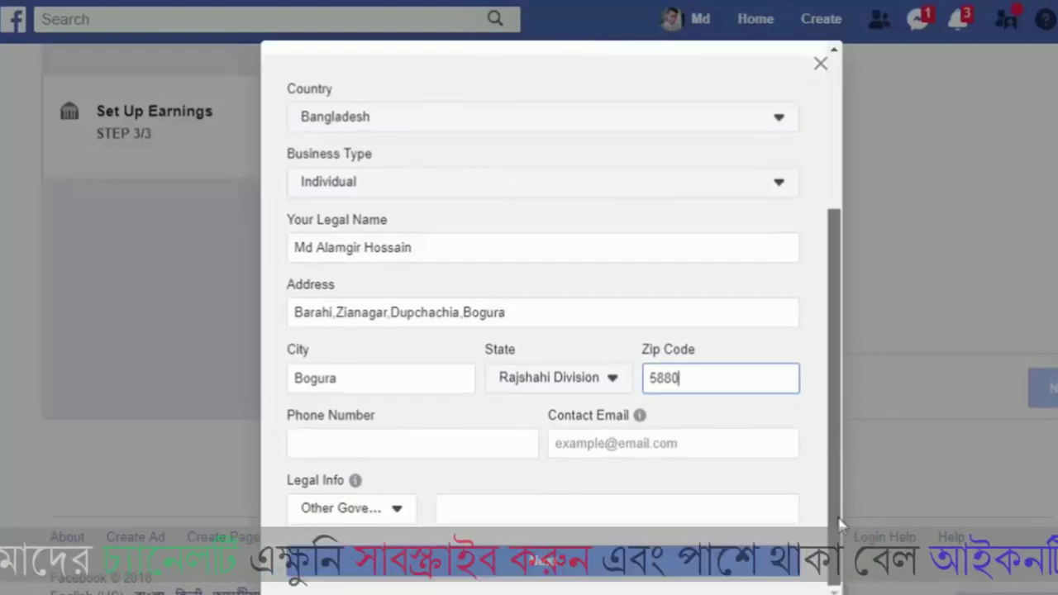
Step: Fill in the phone number and the contact e-mail address
{"action": "left_click", "coordinate": [372, 450]}
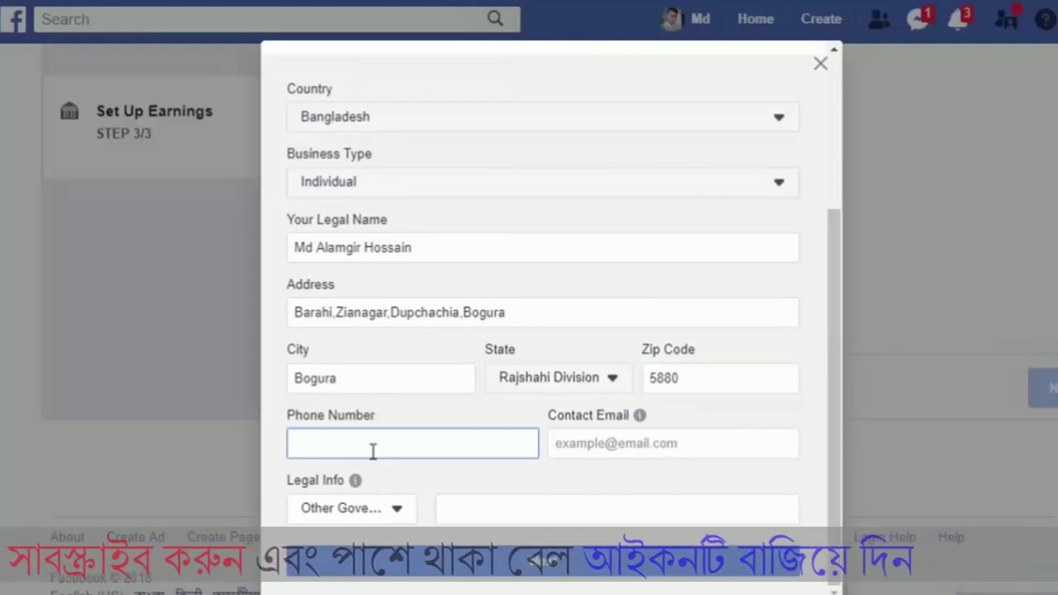
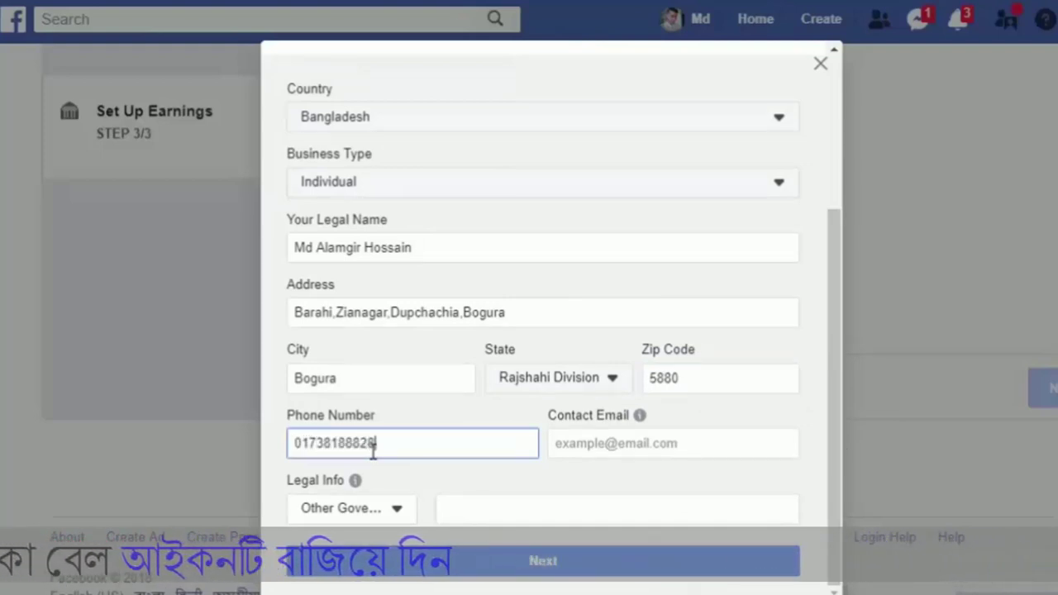
{"action": "left_click", "coordinate": [682, 443]}
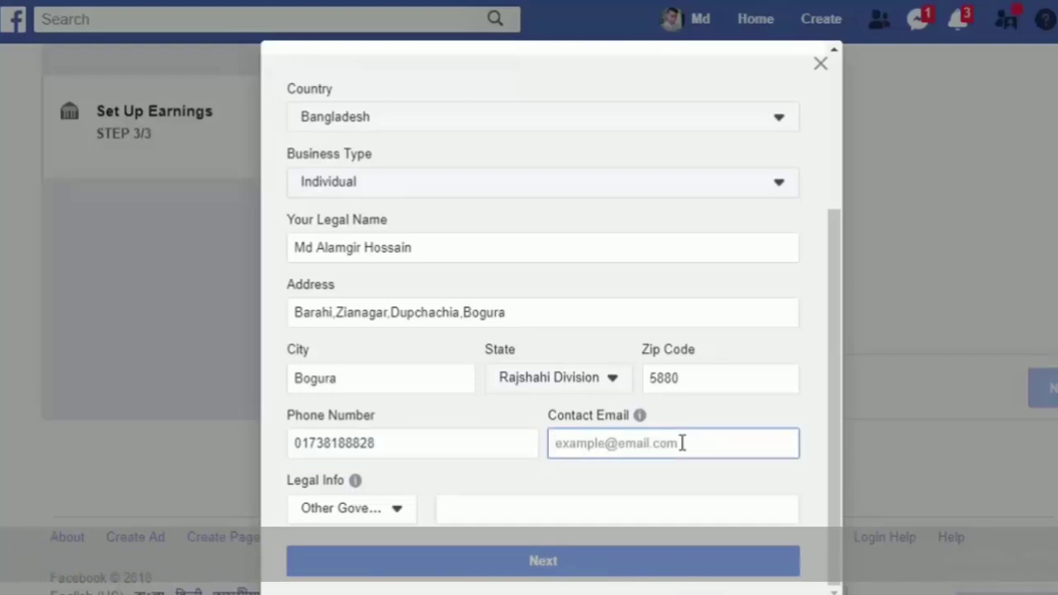
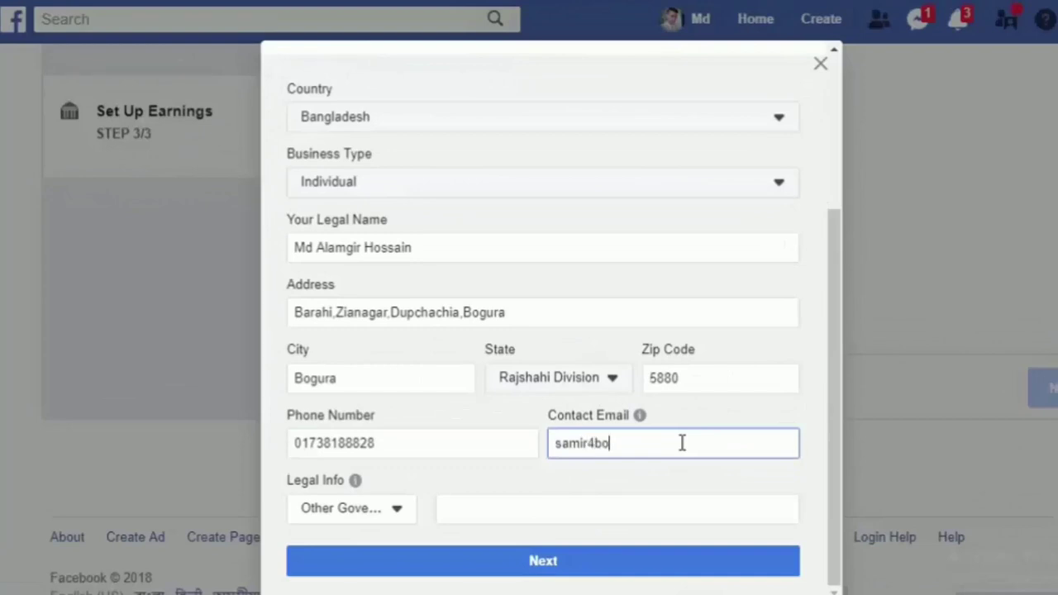
Step: Enter the government tax ID under Legal Info and submit the earnings form
{"action": "left_click", "coordinate": [374, 511]}
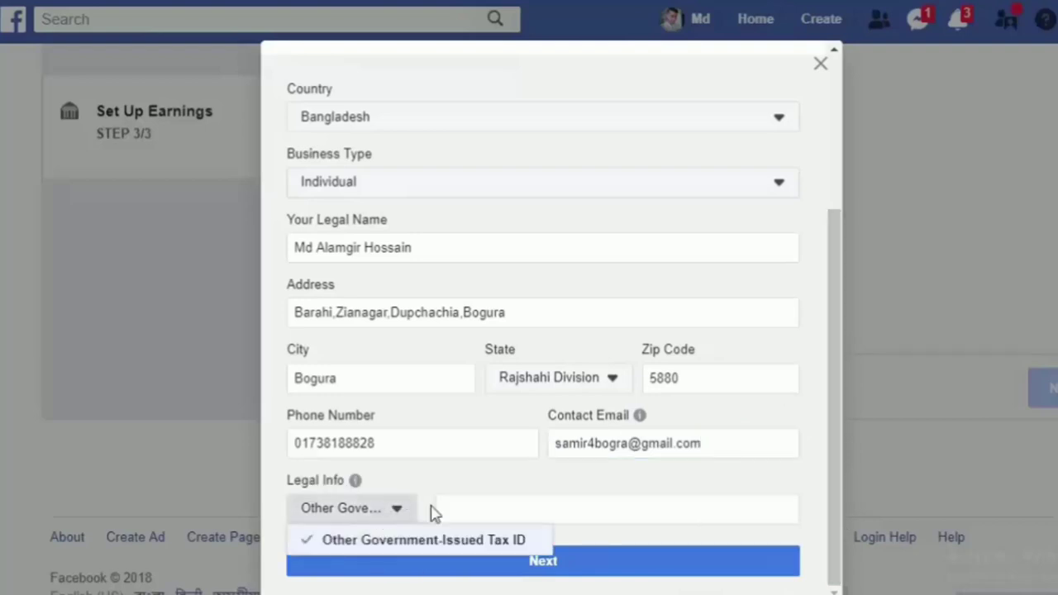
{"action": "left_click", "coordinate": [500, 503]}
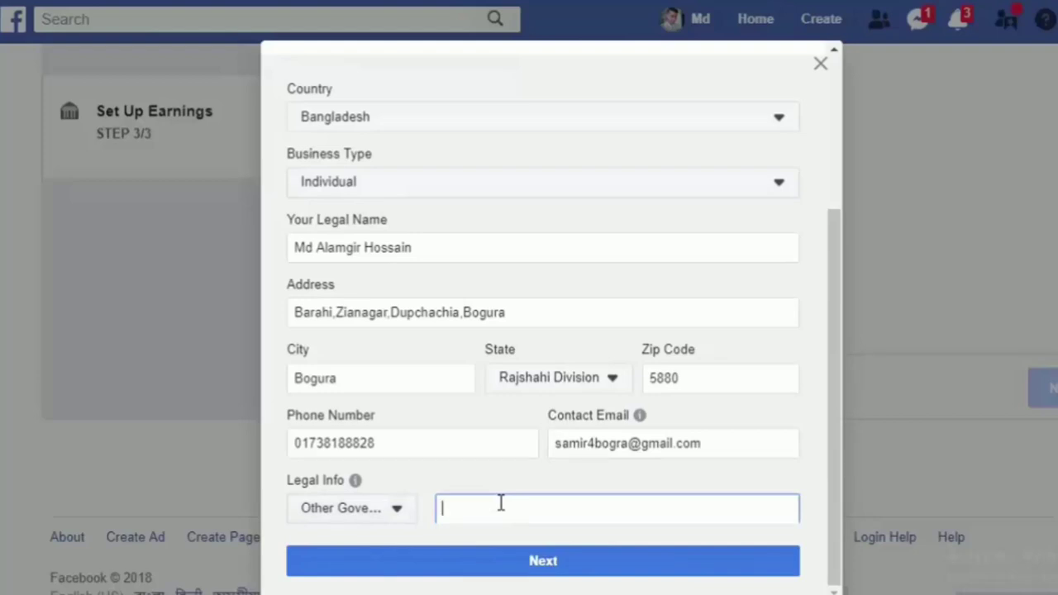
{"action": "right_click", "coordinate": [459, 531]}
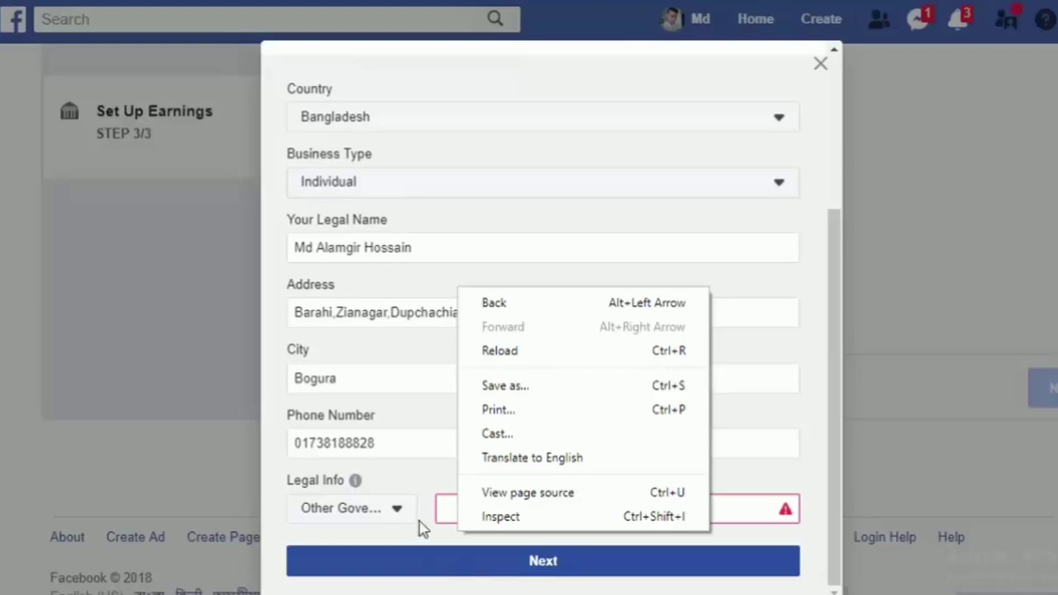
{"action": "left_click", "coordinate": [456, 506]}
{"action": "left_click", "coordinate": [459, 505]}
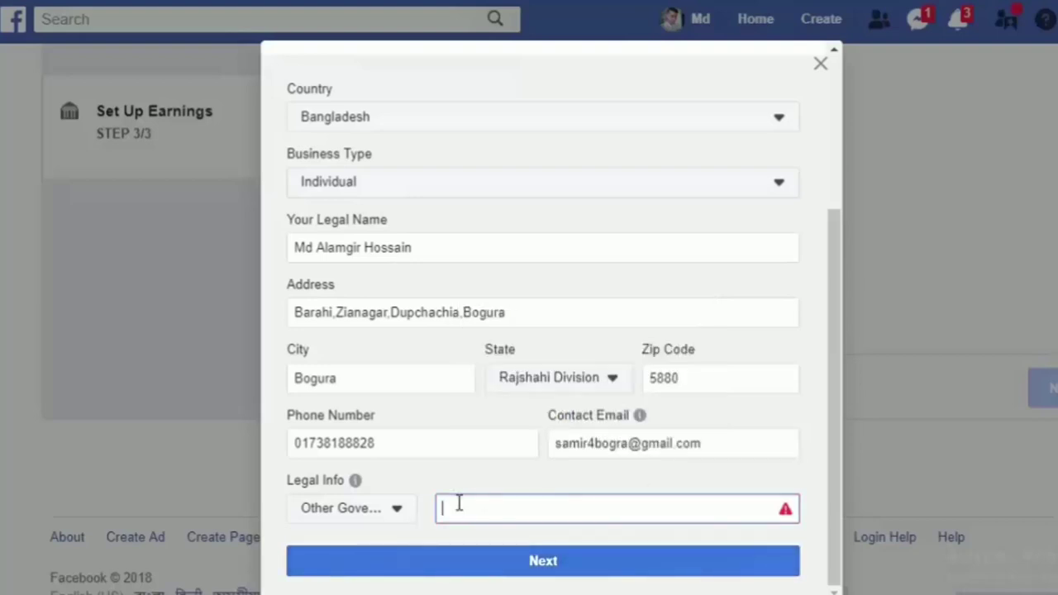
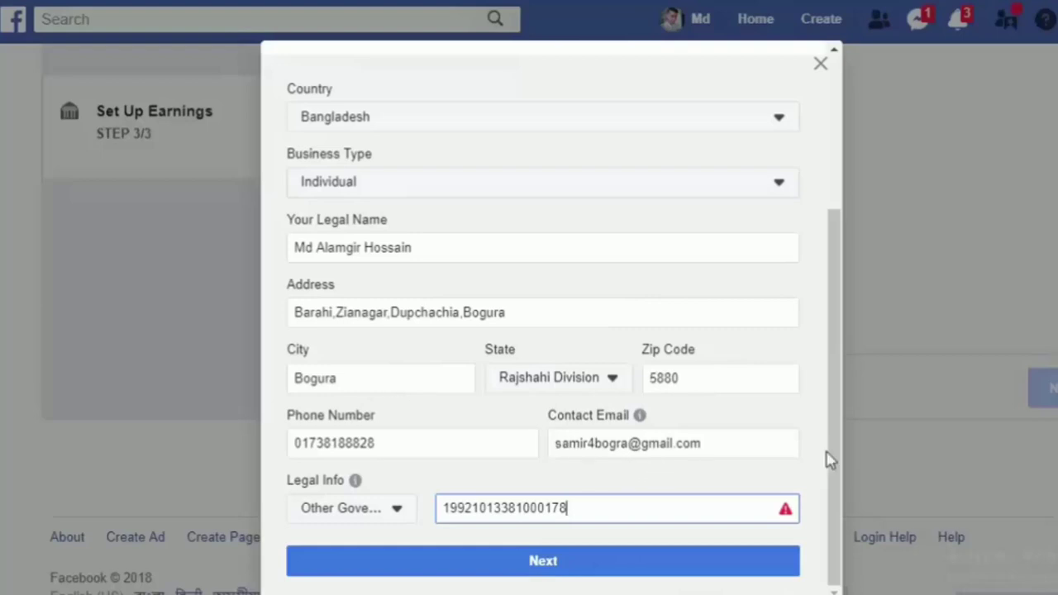
{"action": "left_click", "coordinate": [567, 570]}
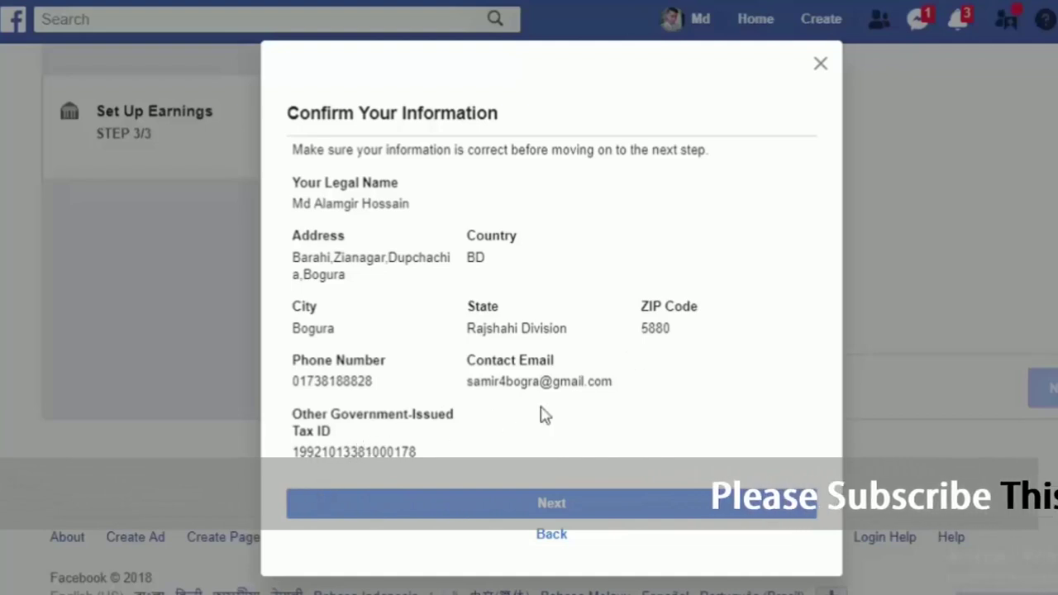
Step: Confirm the entered information and scroll down to the Link your Bank fields
{"action": "left_click", "coordinate": [635, 517]}
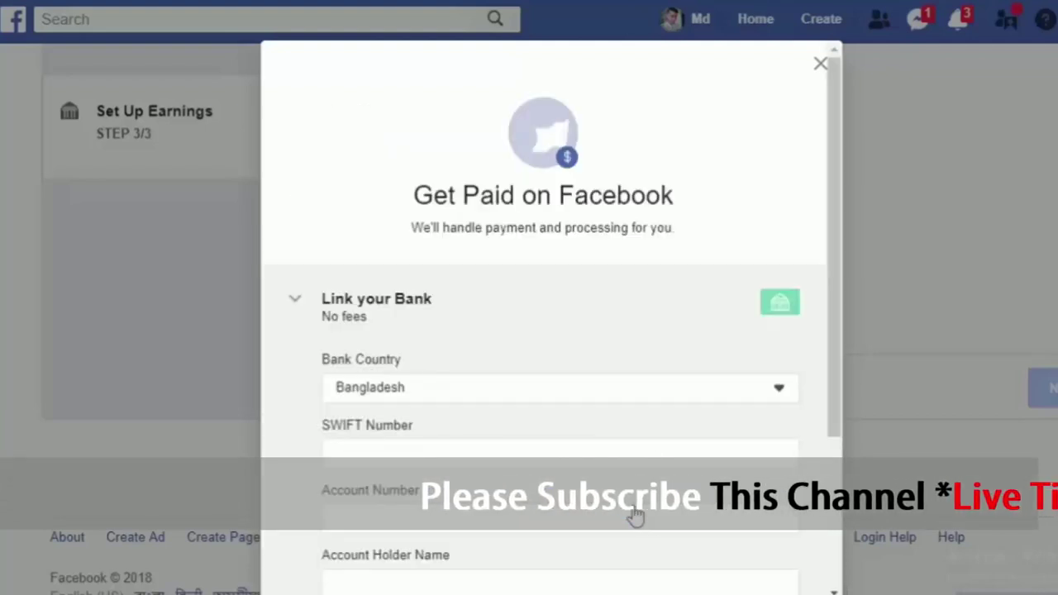
{"action": "left_click_drag", "start_coordinate": [835, 306], "coordinate": [834, 436]}
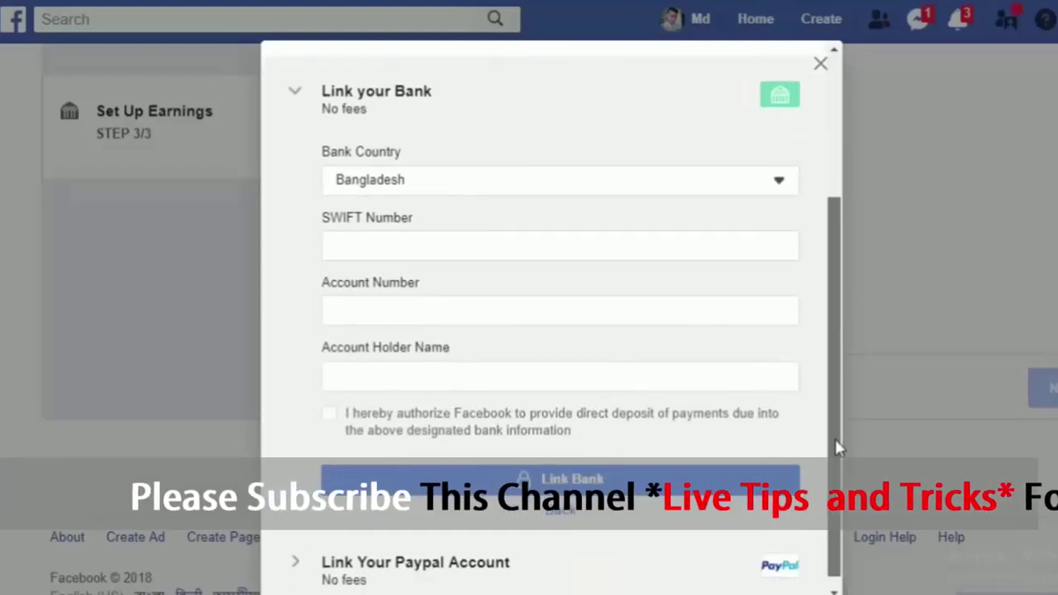
Step: Keep Bangladesh as the bank country and enter SWIFT number DBBLBDDH
{"action": "left_click", "coordinate": [411, 186]}
{"action": "left_click", "coordinate": [411, 184]}
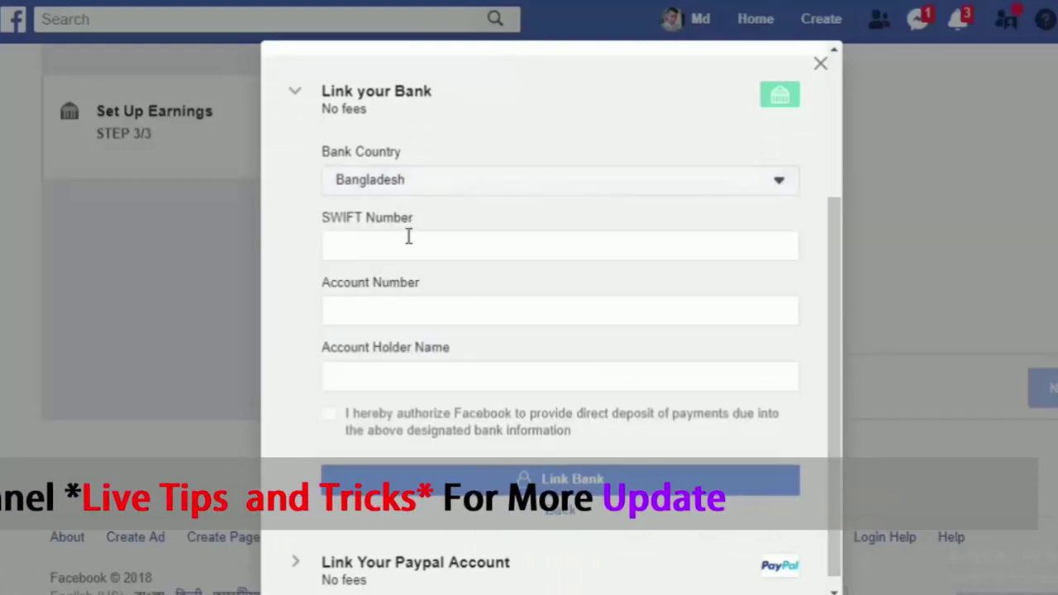
{"action": "left_click", "coordinate": [406, 237]}
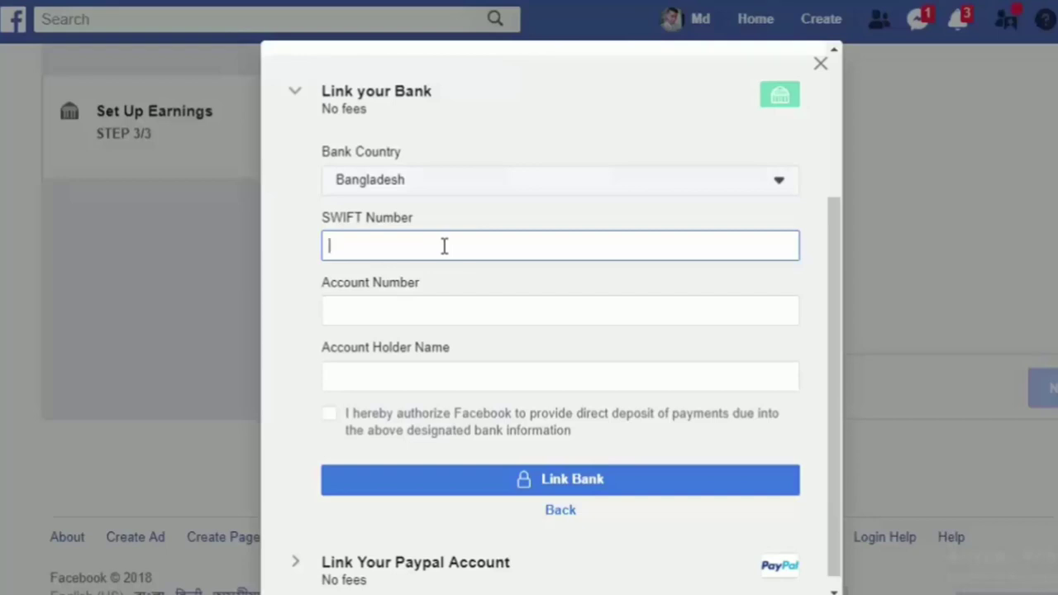
{"action": "type", "text": "S"}
{"action": "key", "text": "BackSpace"}
{"action": "type", "text": "DBBLBDDH"}
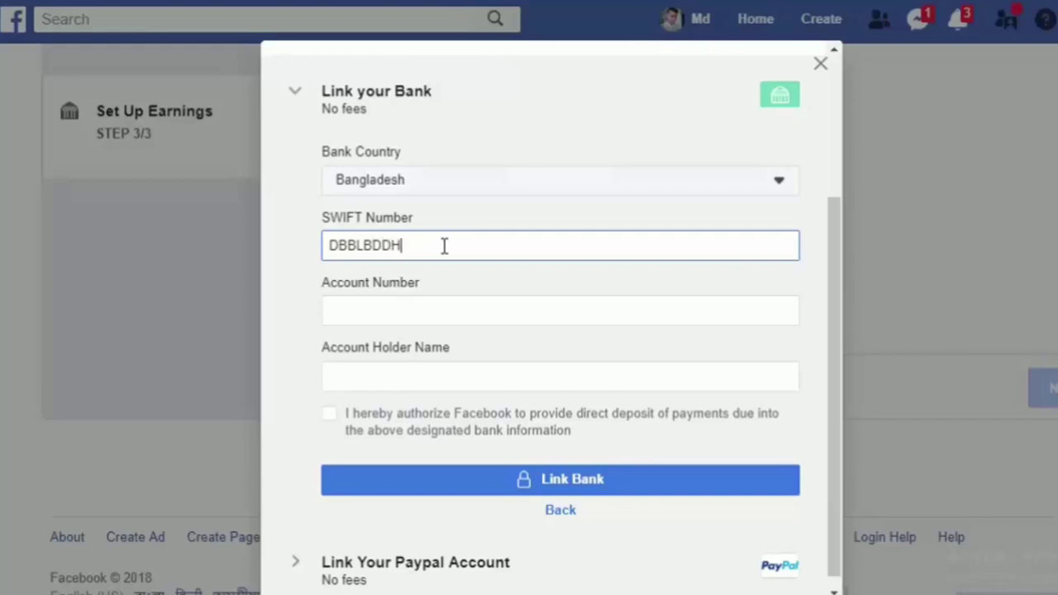
Step: Type the bank account number into Account Number
{"action": "left_click", "coordinate": [415, 307]}
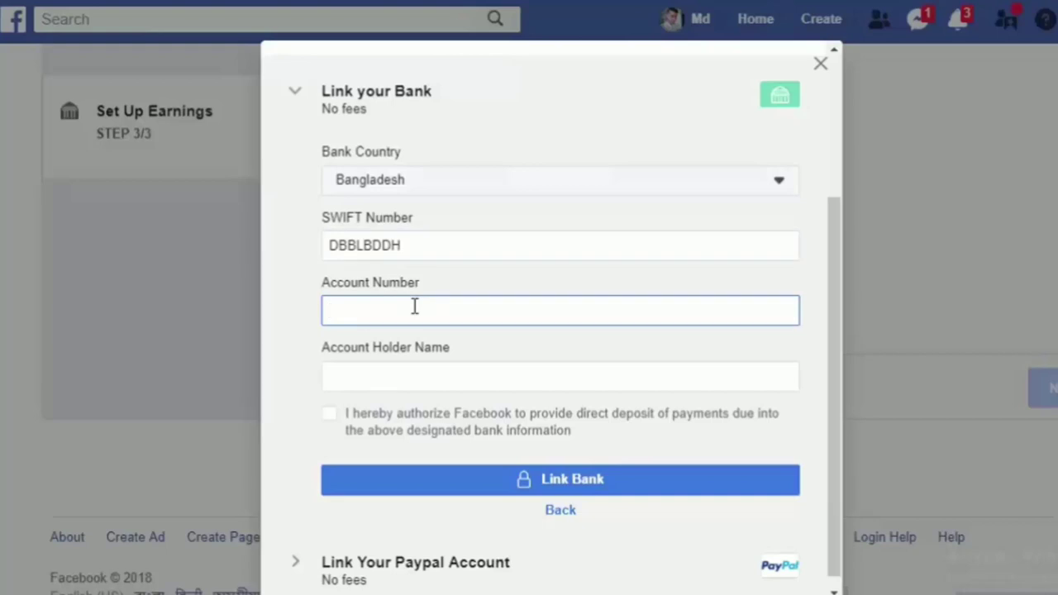
{"action": "key", "text": "BackSpace"}
{"action": "key", "text": "BackSpace"}
{"action": "key", "text": "BackSpace"}
{"action": "key", "text": "BackSpace"}
{"action": "key", "text": "BackSpace"}
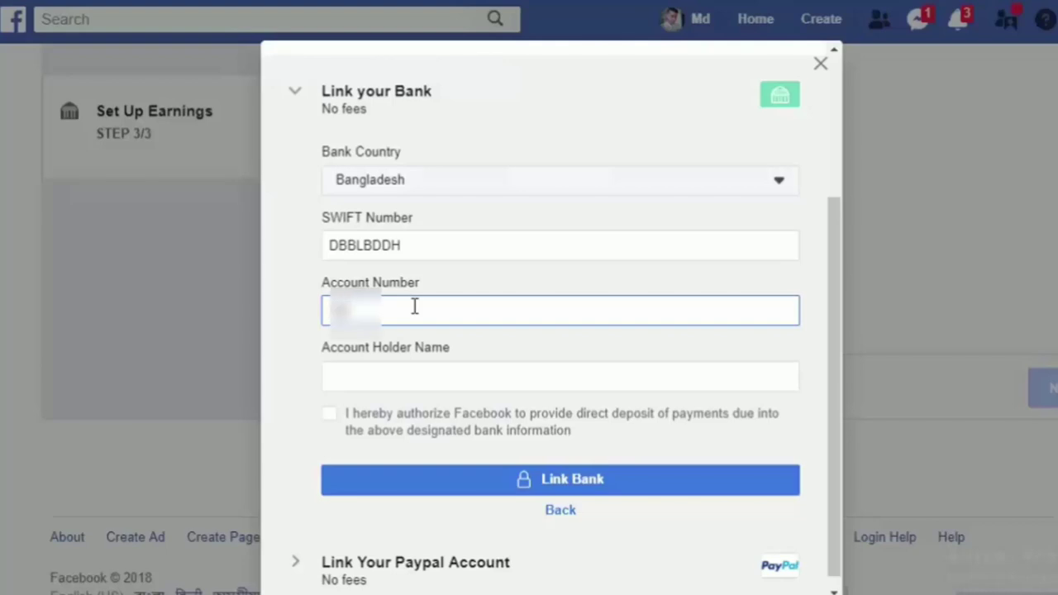
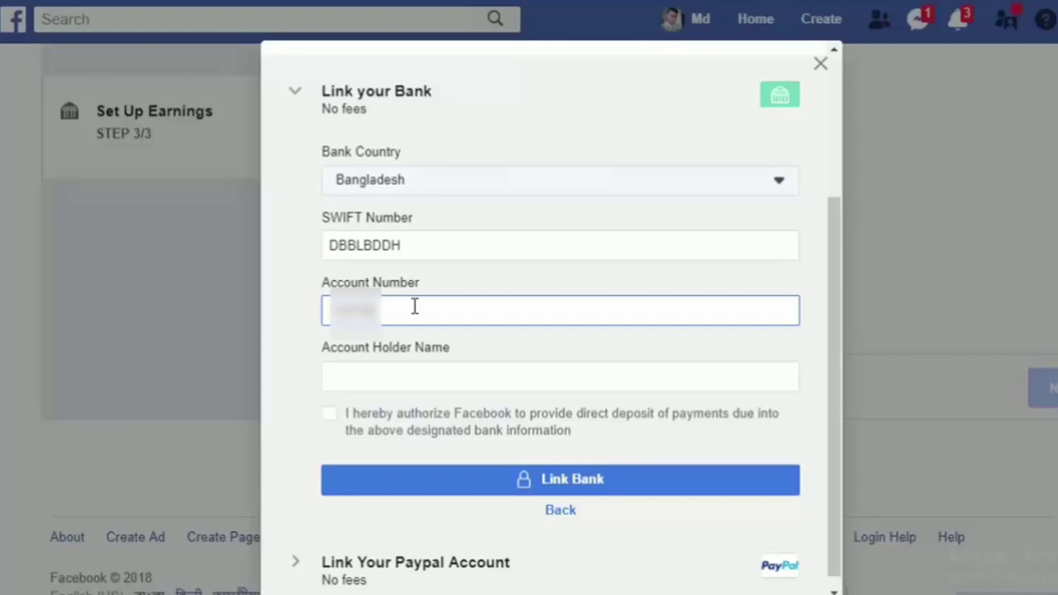
Step: Enter the account holder's corrected full name and attempt Link Bank, triggering a terms warning
{"action": "left_click", "coordinate": [361, 379]}
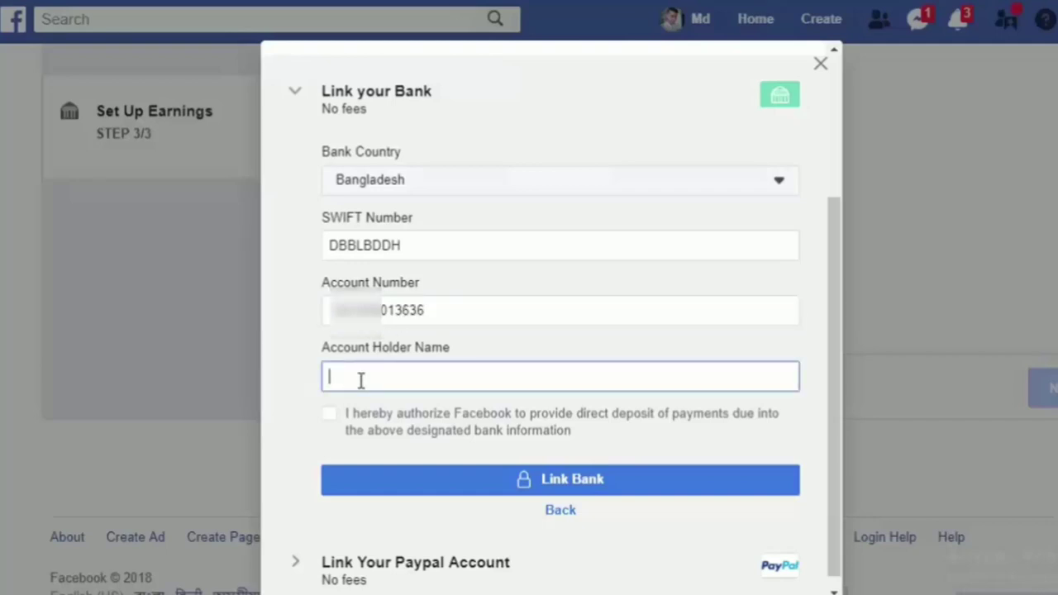
{"action": "type", "text": "mD"}
{"action": "key", "text": "BackSpace"}
{"action": "key", "text": "BackSpace"}
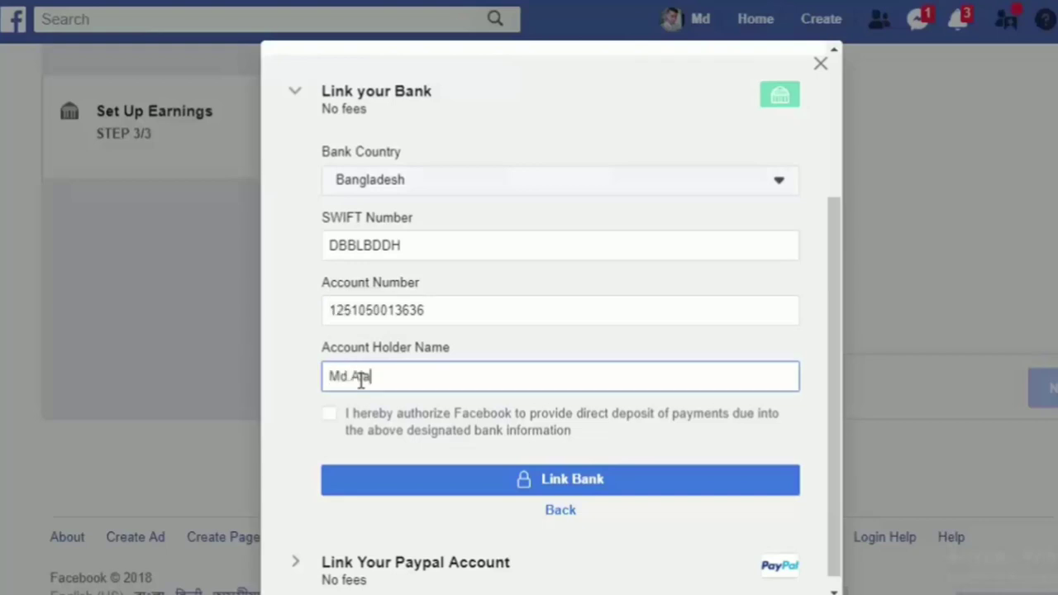
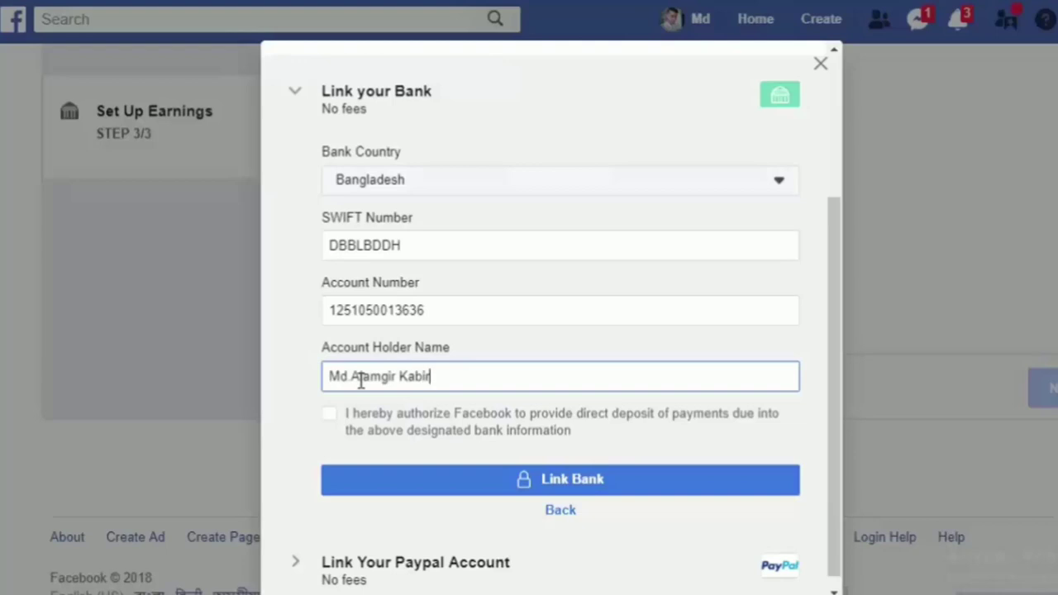
{"action": "left_click", "coordinate": [635, 495]}
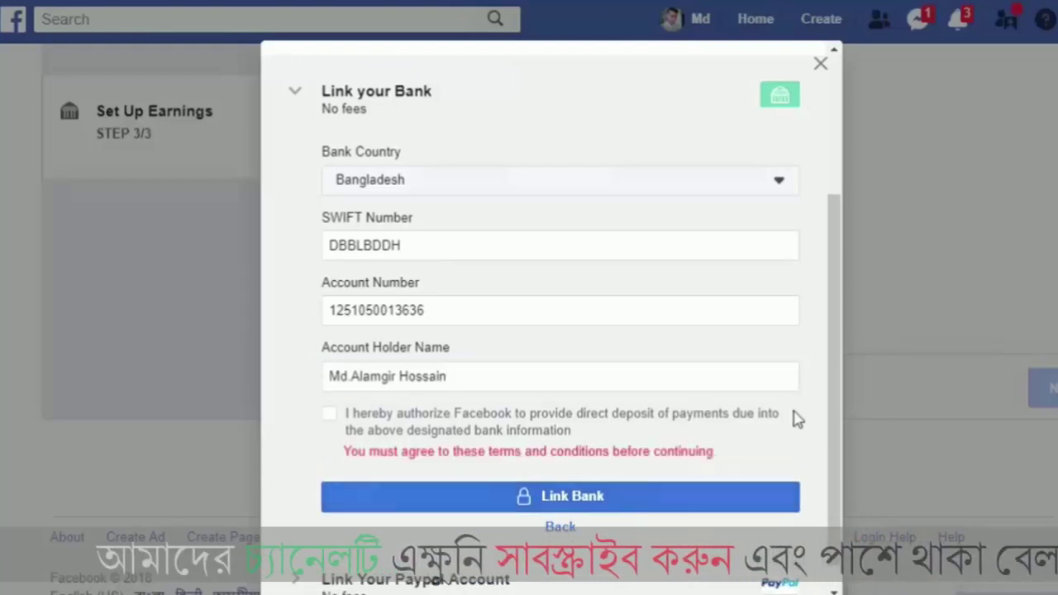
{"action": "scroll", "coordinate": [838, 400], "scroll_direction": "up", "scroll_amount": 1}
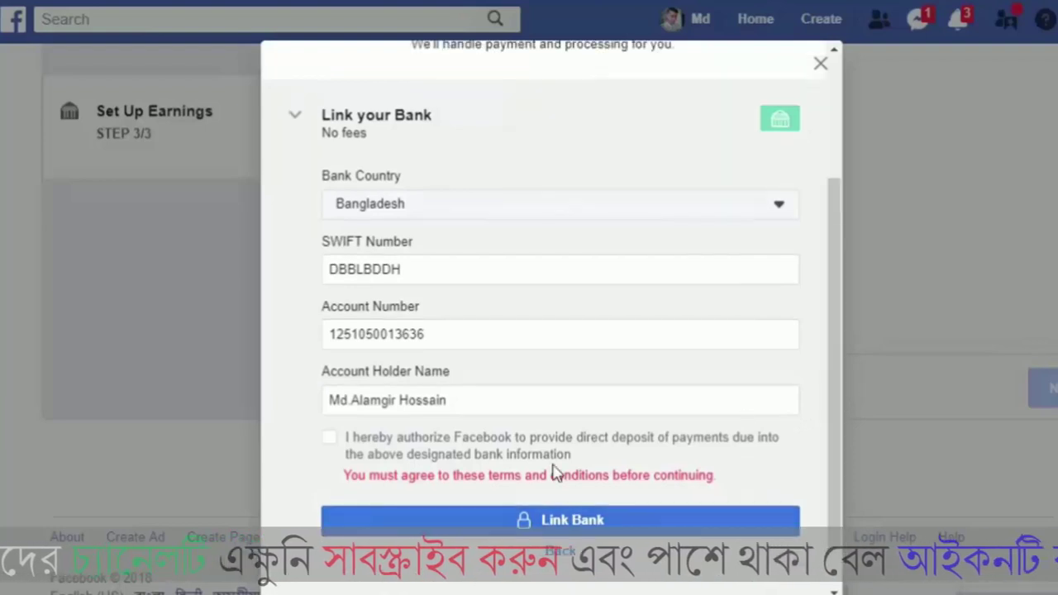
Step: Authorize direct deposit, link the bank, and enter the owner's middle name
{"action": "left_click", "coordinate": [339, 439]}
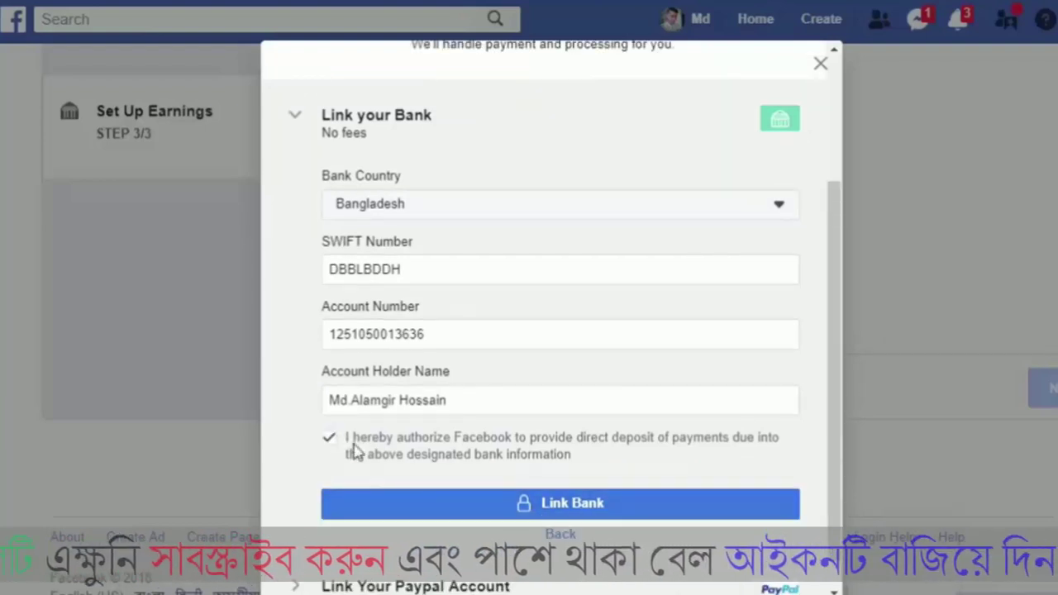
{"action": "left_click", "coordinate": [496, 514]}
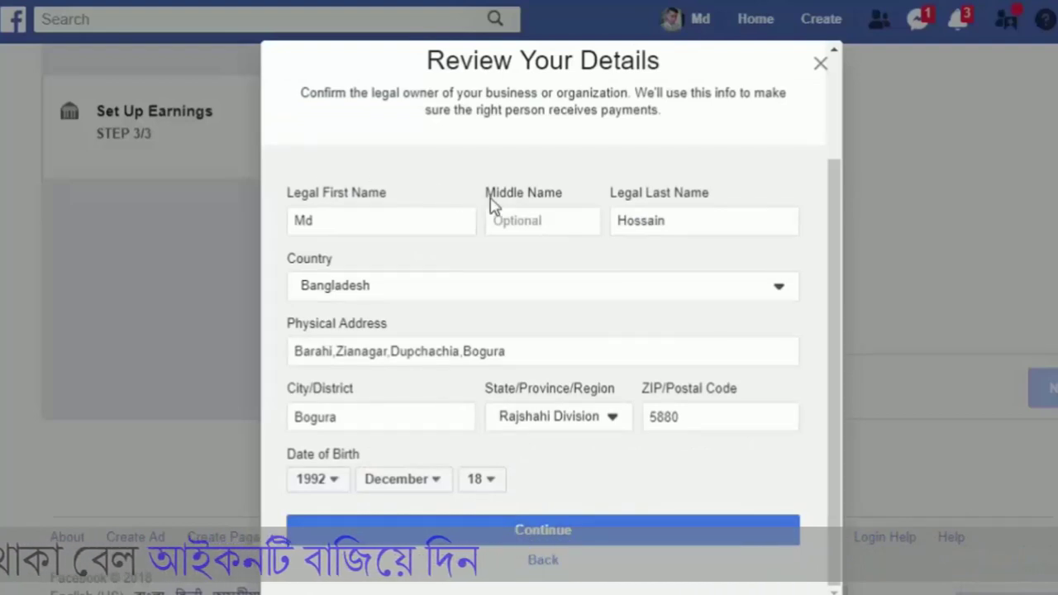
{"action": "left_click", "coordinate": [548, 225]}
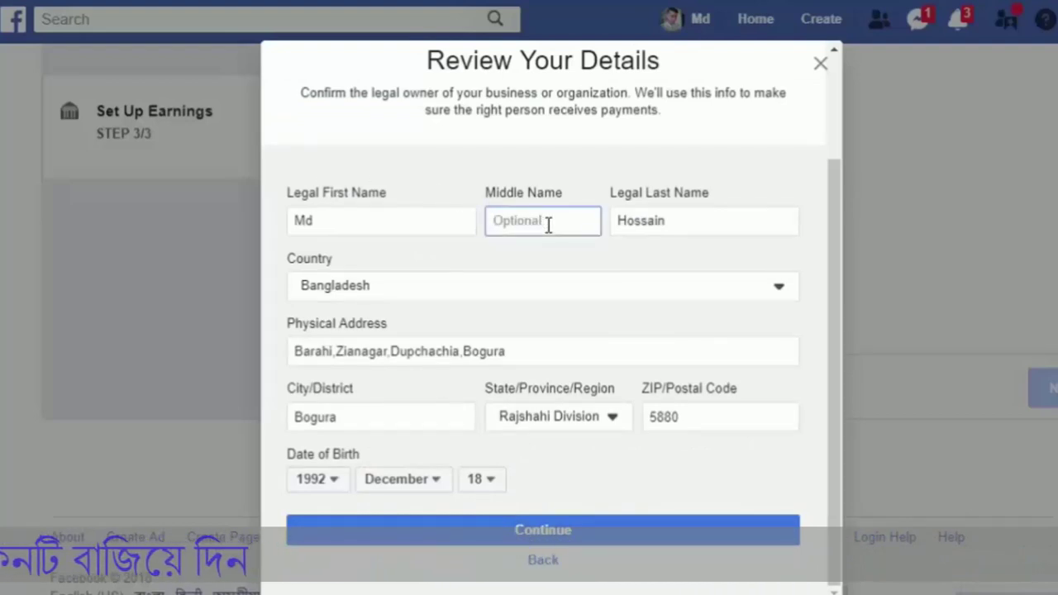
{"action": "type", "text": "Alamgir"}
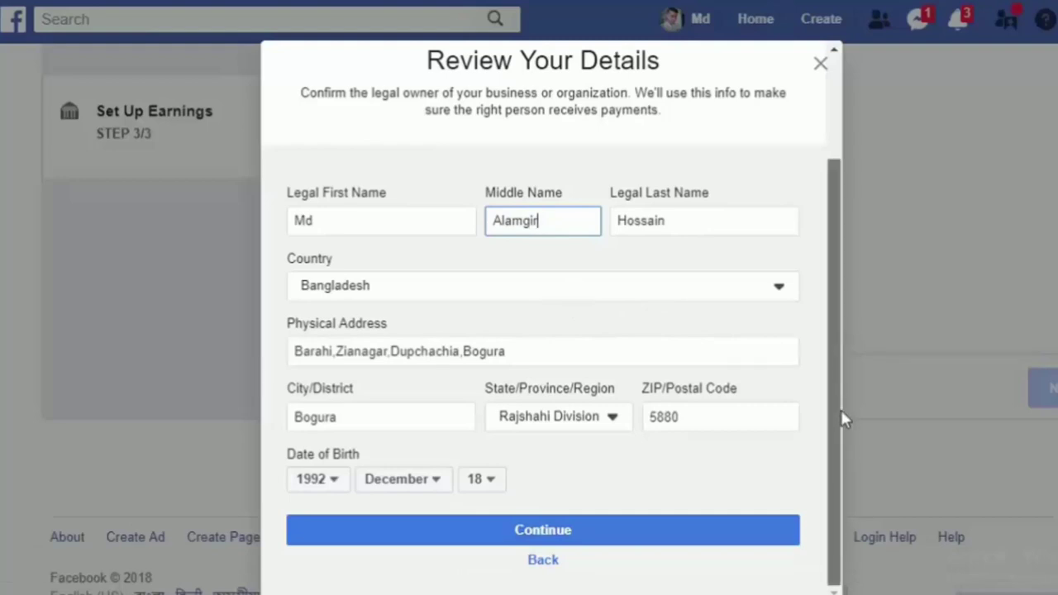
Step: Set the owner's date of birth to June 30 and submit the details
{"action": "left_click", "coordinate": [436, 484]}
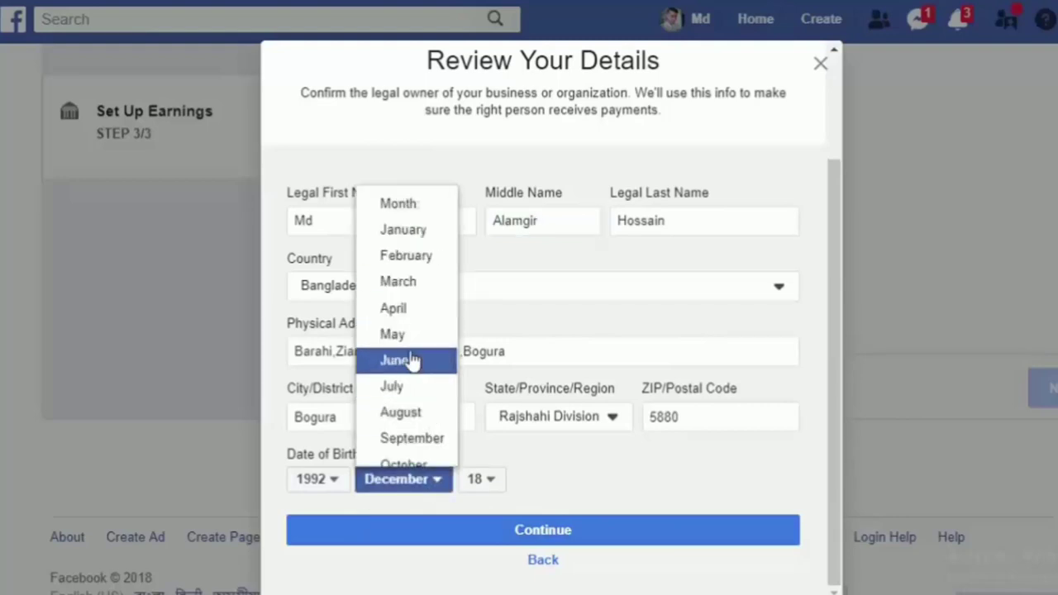
{"action": "left_click", "coordinate": [413, 362]}
{"action": "left_click", "coordinate": [448, 486]}
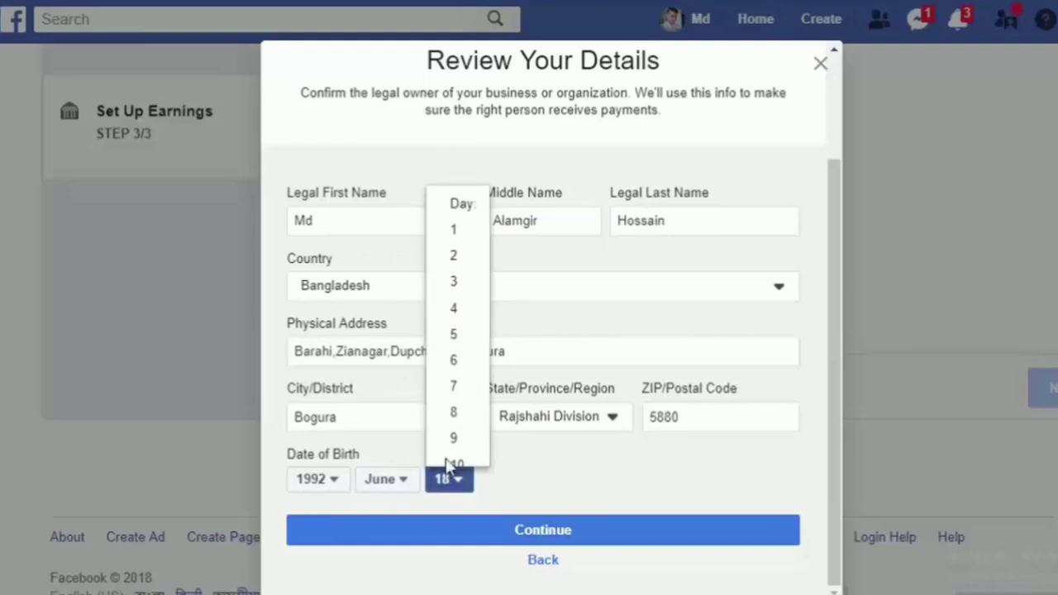
{"action": "left_click_drag", "start_coordinate": [488, 270], "coordinate": [479, 448]}
{"action": "left_click", "coordinate": [479, 450]}
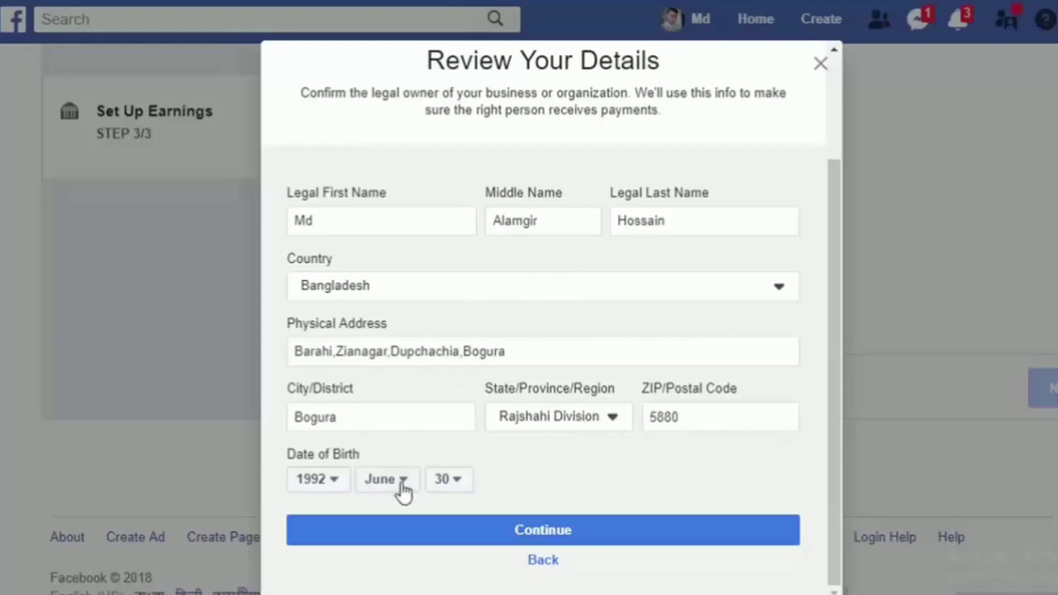
{"action": "left_click", "coordinate": [596, 538]}
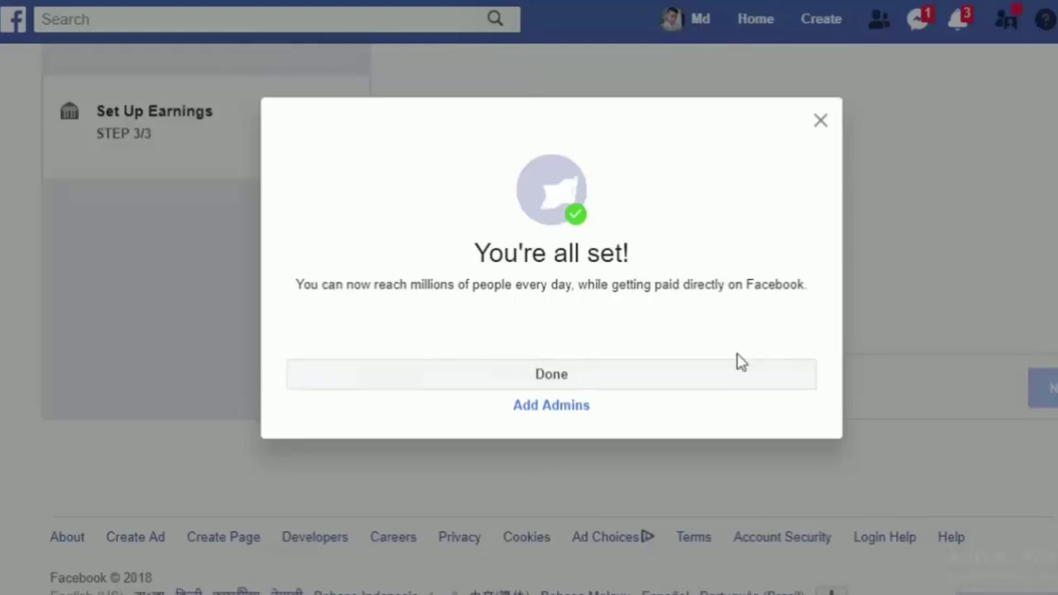
Step: Dismiss the You're all set dialog and check that the A¹ Education live payment account is linked
{"action": "left_click", "coordinate": [573, 377]}
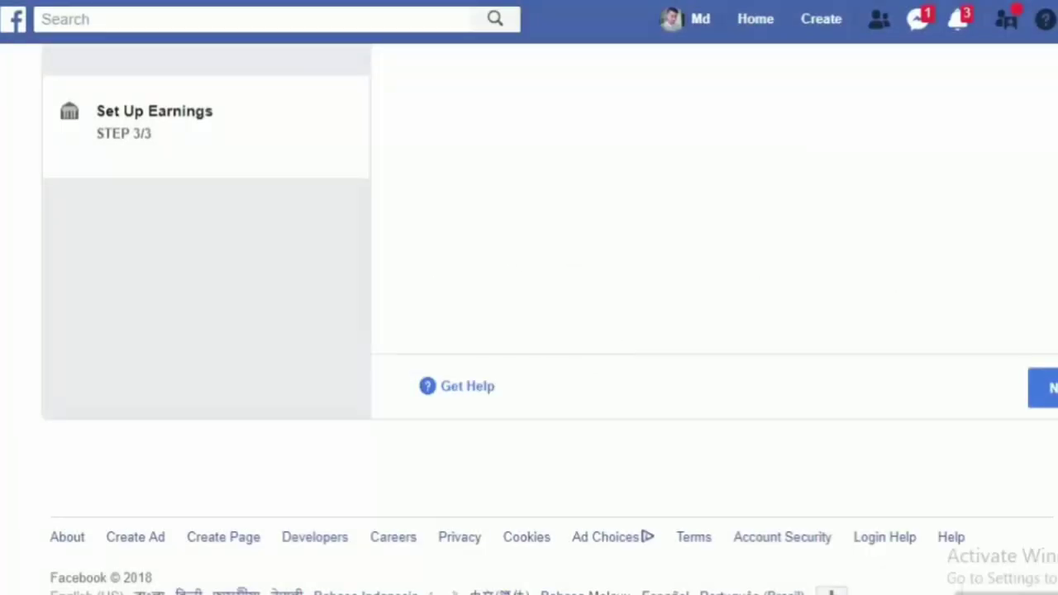
{"action": "scroll", "coordinate": [529, 314], "scroll_direction": "up", "scroll_amount": 4}
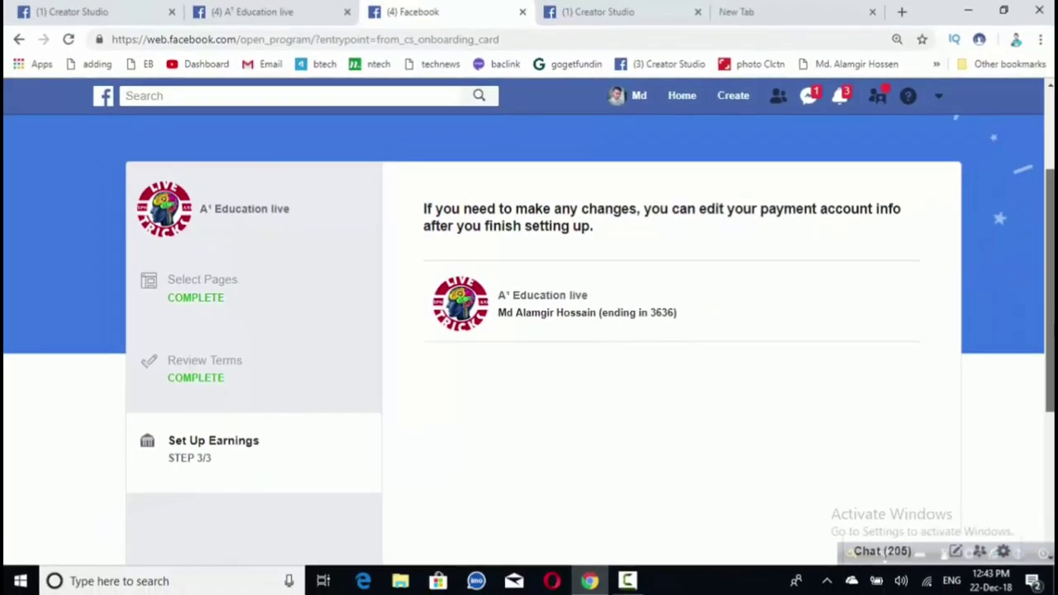
{"action": "scroll", "coordinate": [529, 331], "scroll_direction": "down", "scroll_amount": 3}
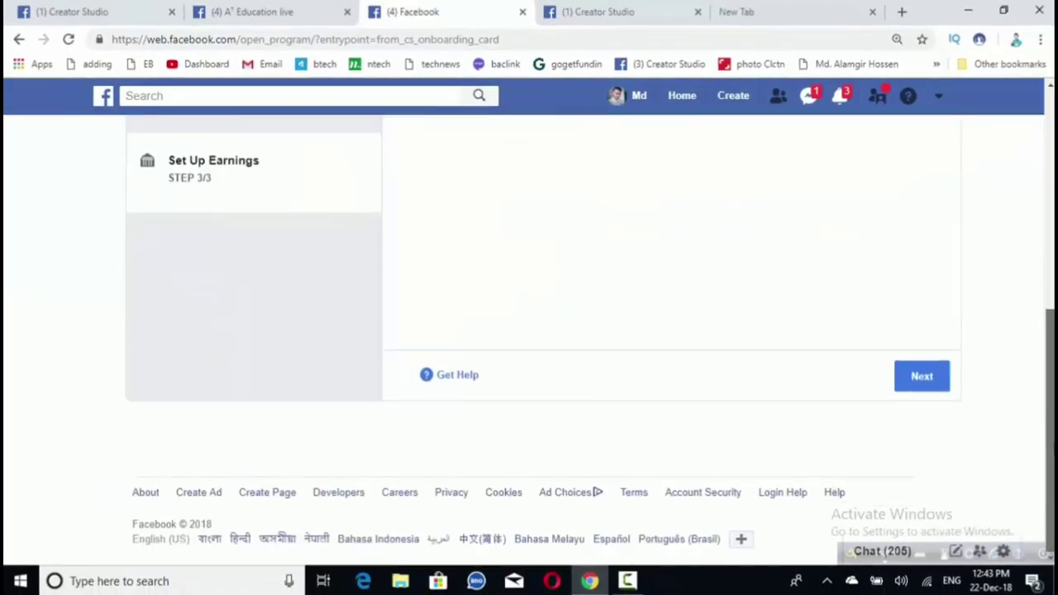
Step: Finish Set Up Earnings and continue with 'Yes, include ads in my eligible videos' kept selected
{"action": "left_click", "coordinate": [922, 379]}
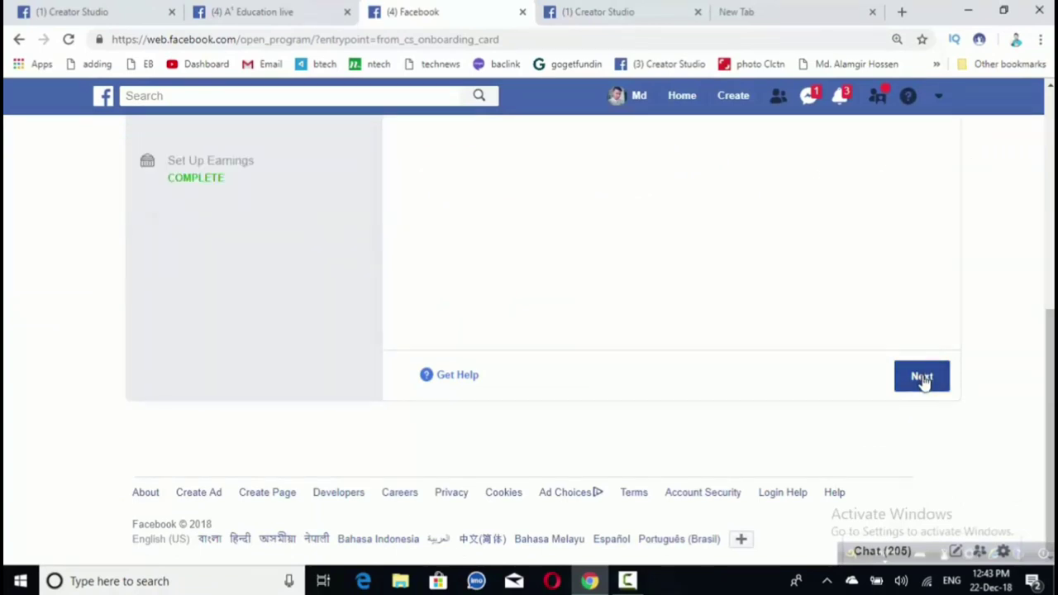
{"action": "left_click_drag", "start_coordinate": [1051, 418], "coordinate": [1052, 267]}
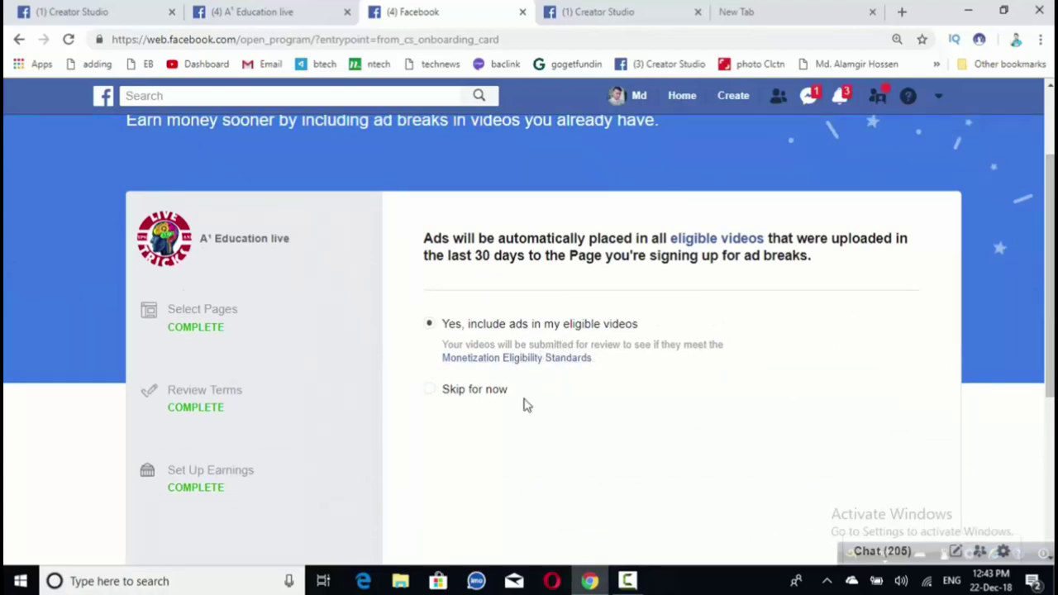
{"action": "left_click_drag", "start_coordinate": [1050, 273], "coordinate": [1050, 414]}
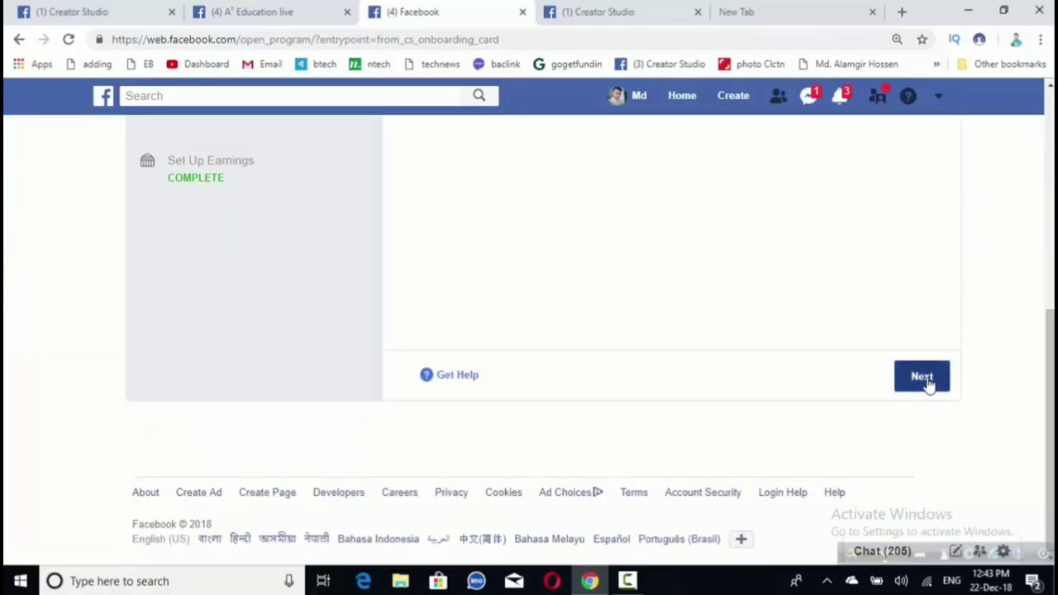
{"action": "left_click", "coordinate": [929, 383]}
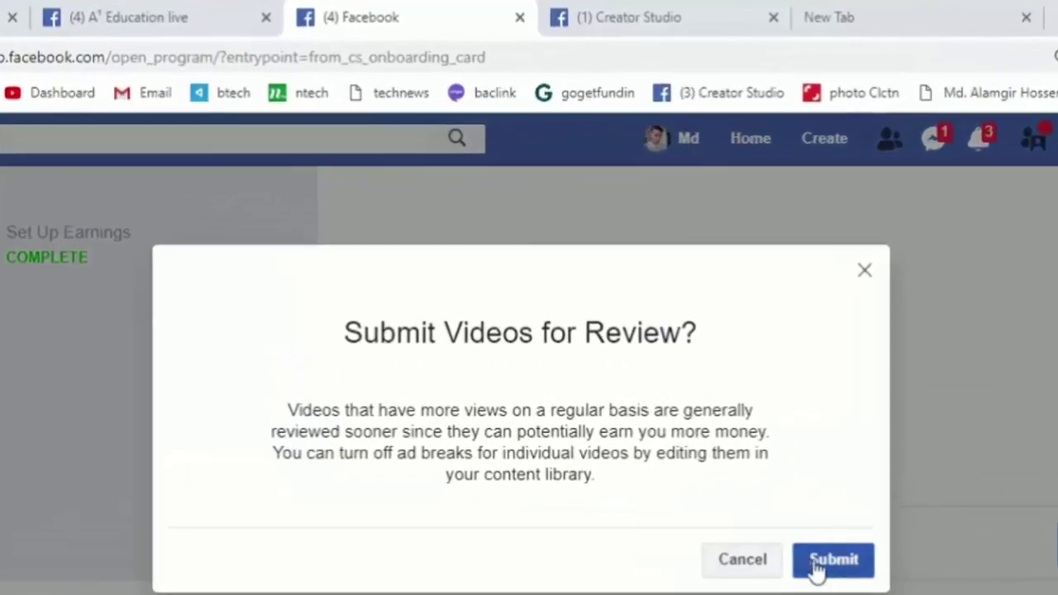
Step: Submit the page's videos for ad-break review and go on to Creator Studio
{"action": "left_click", "coordinate": [816, 539]}
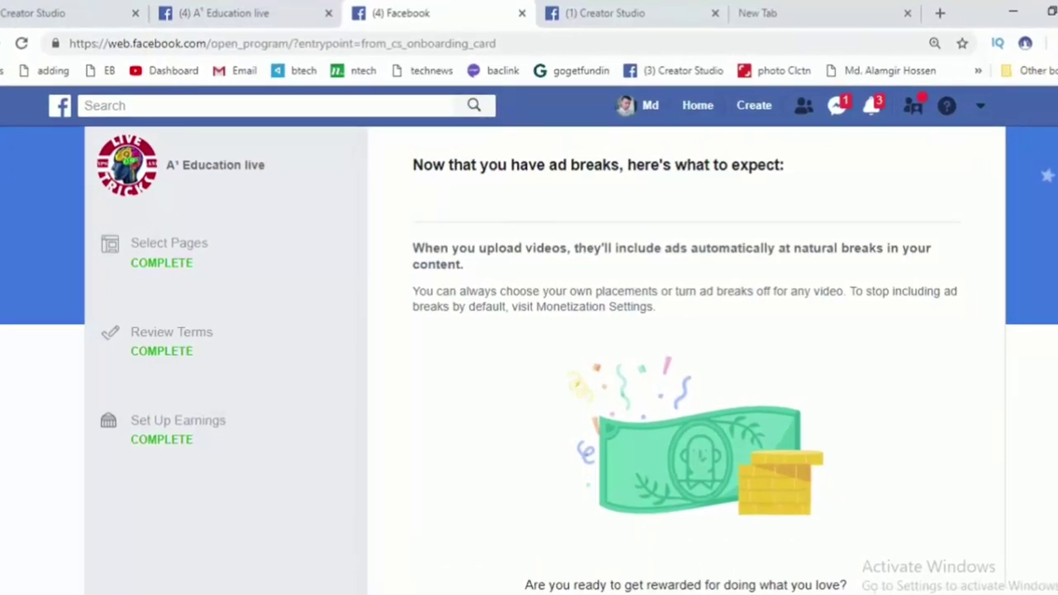
{"action": "scroll", "coordinate": [529, 360], "scroll_direction": "down", "scroll_amount": 3}
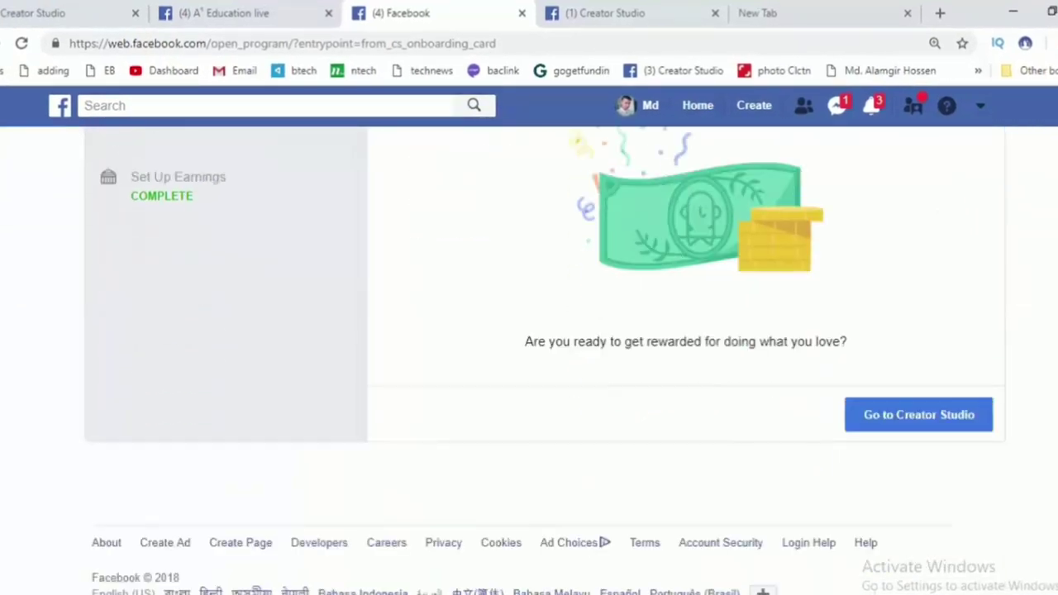
{"action": "left_click", "coordinate": [885, 420]}
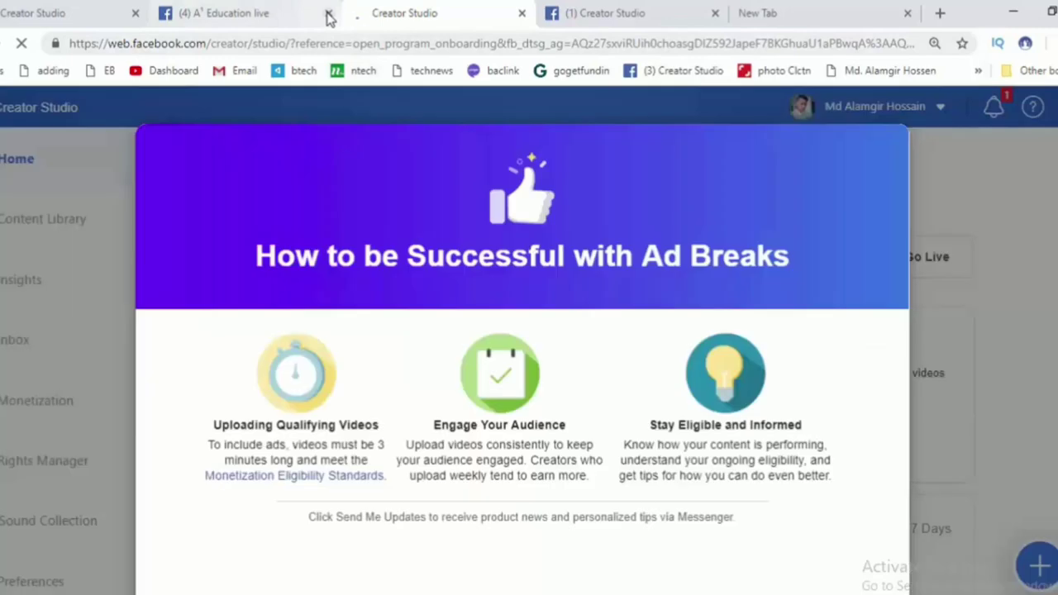
Step: Close the extra A' Education live tab and skip through the ad breaks tips to Home
{"action": "left_click", "coordinate": [328, 14]}
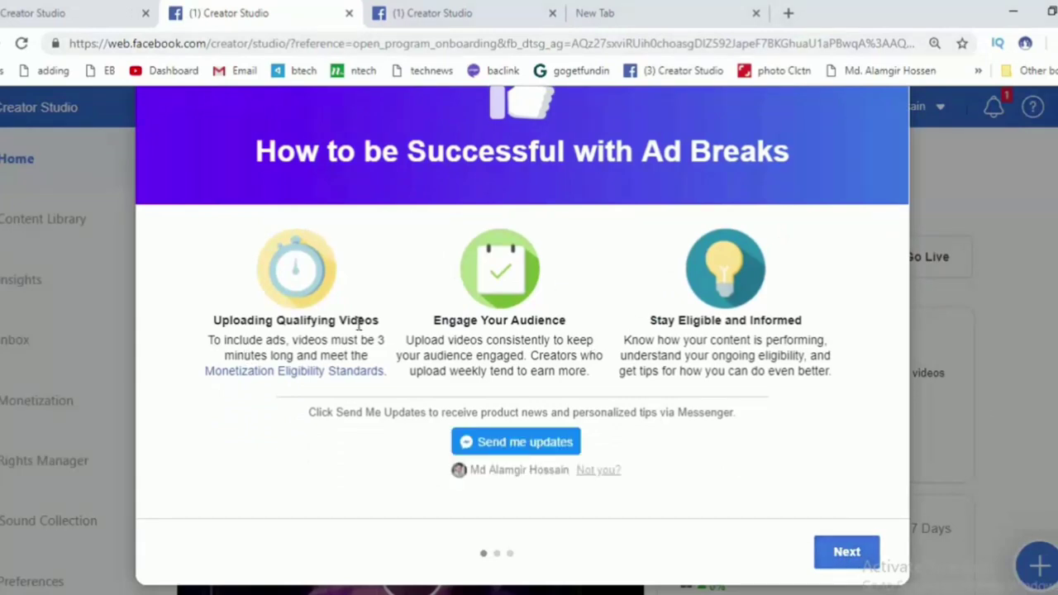
{"action": "left_click", "coordinate": [846, 552]}
{"action": "left_click", "coordinate": [848, 552]}
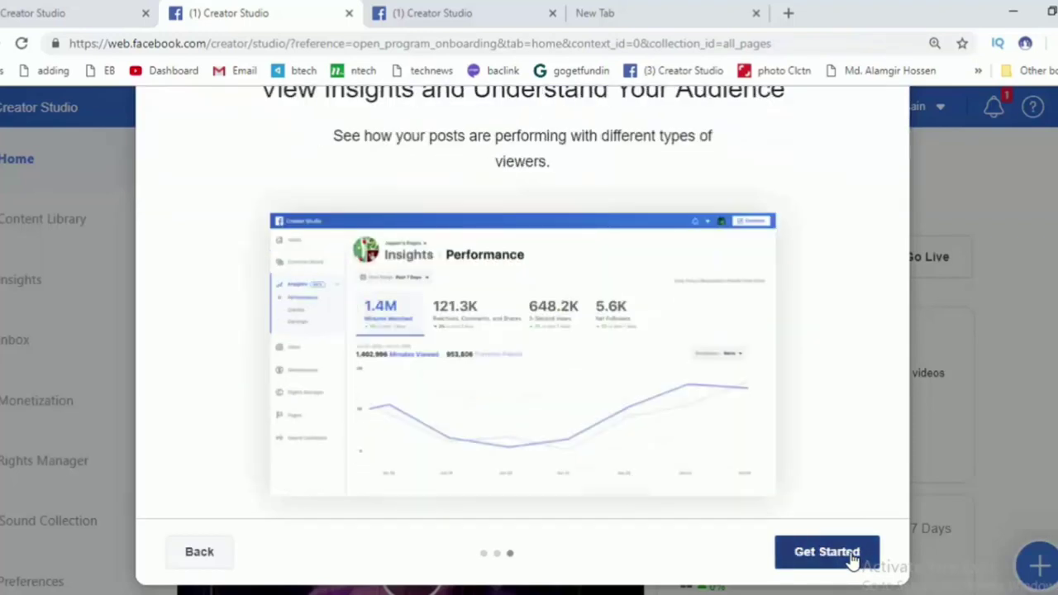
{"action": "left_click", "coordinate": [853, 561]}
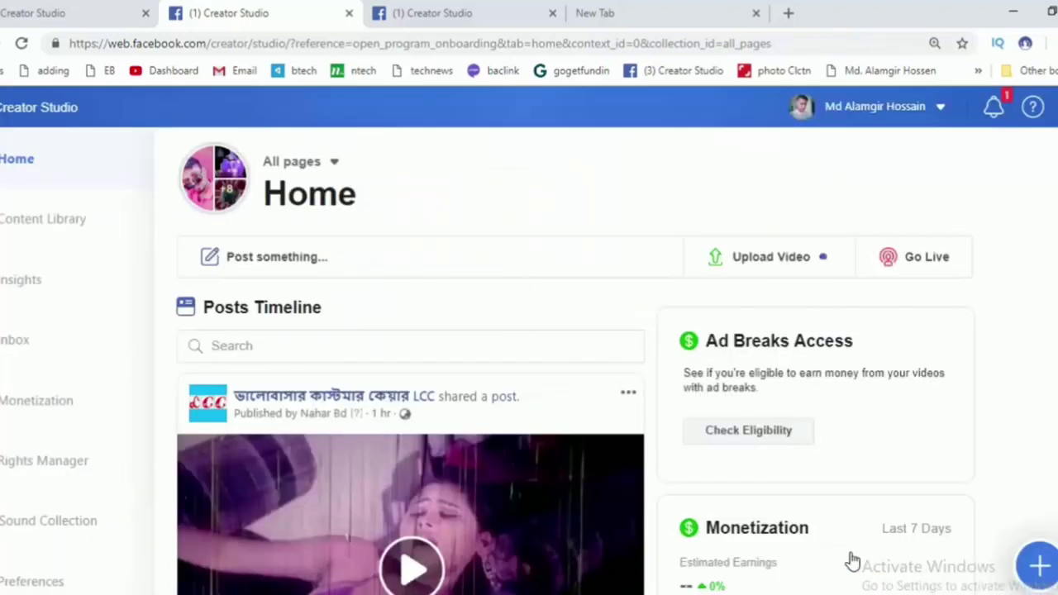
Step: Switch the page list from All pages to Monetized pages to see A¹ Education live
{"action": "left_click", "coordinate": [322, 166]}
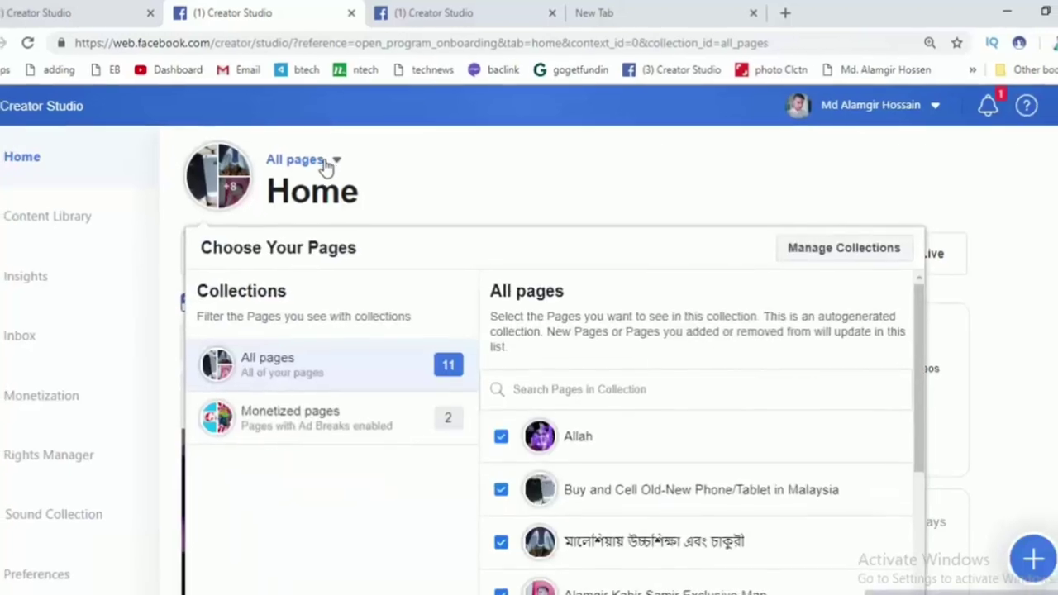
{"action": "left_click", "coordinate": [294, 394]}
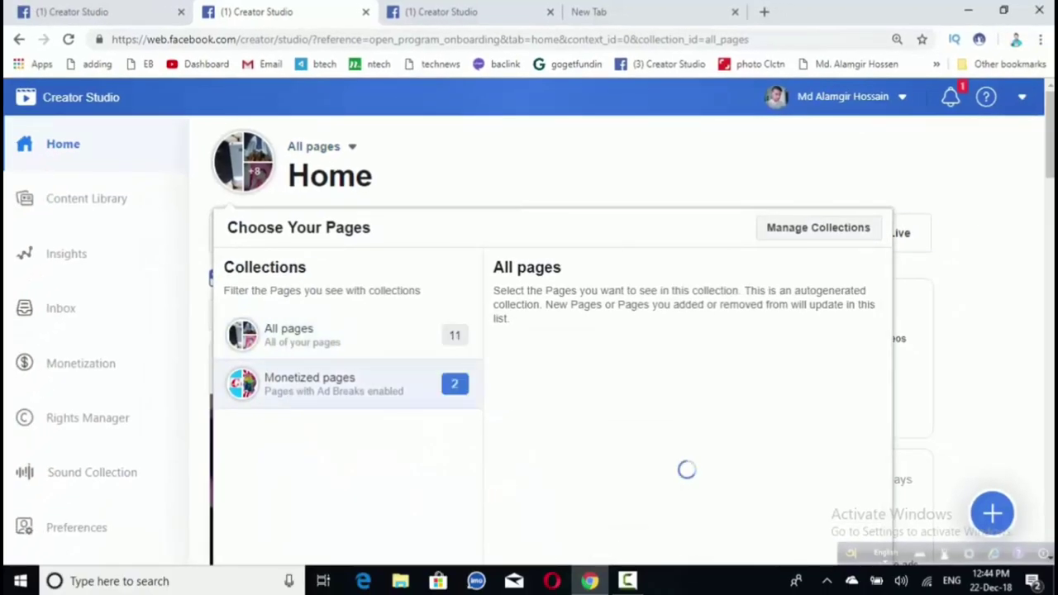
{"action": "left_click_drag", "start_coordinate": [1050, 198], "coordinate": [1051, 266]}
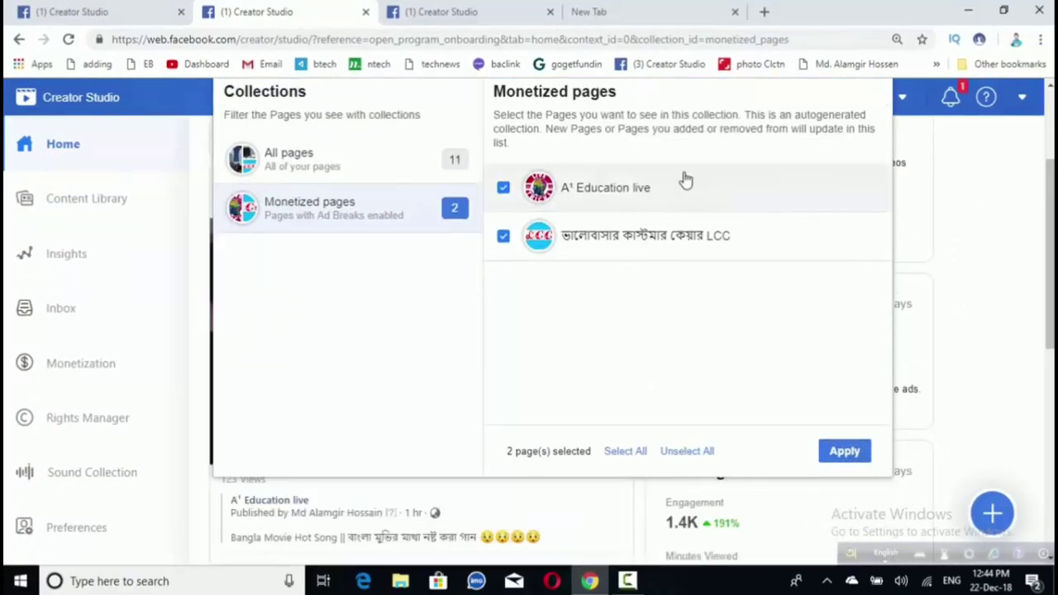